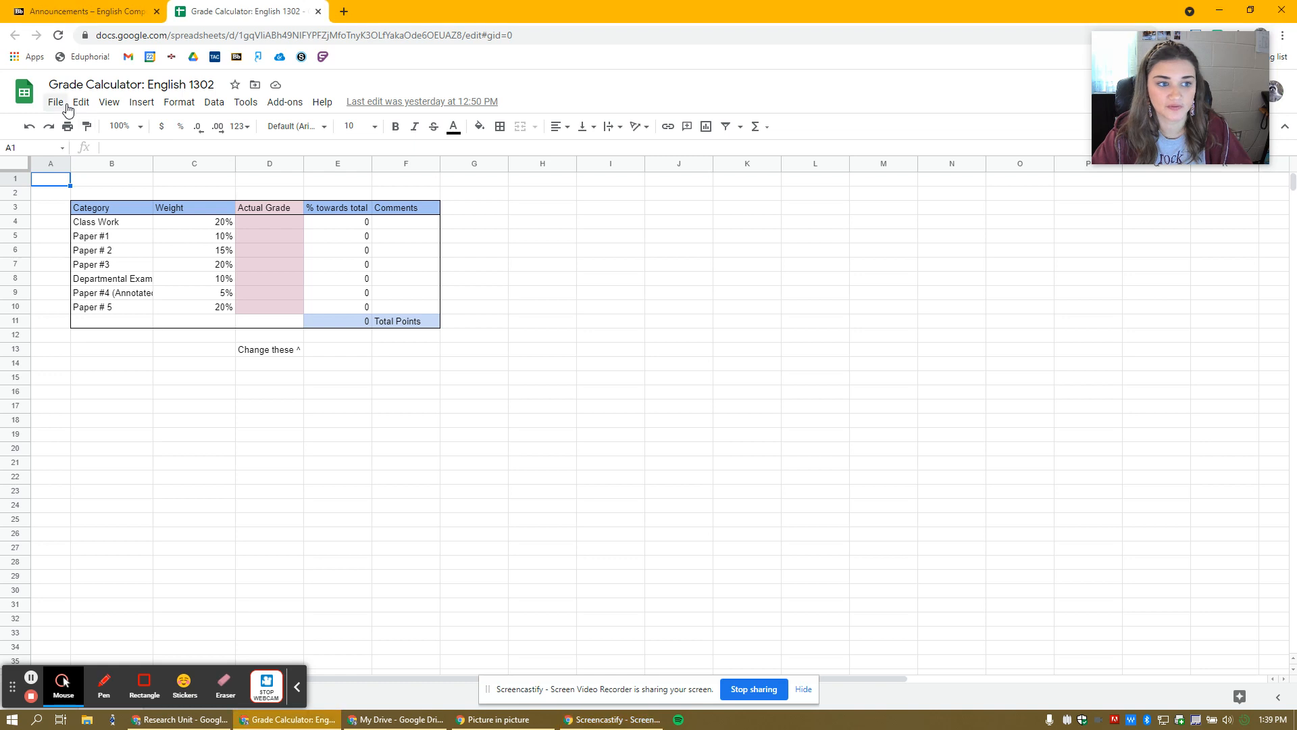
left_click(67, 108)
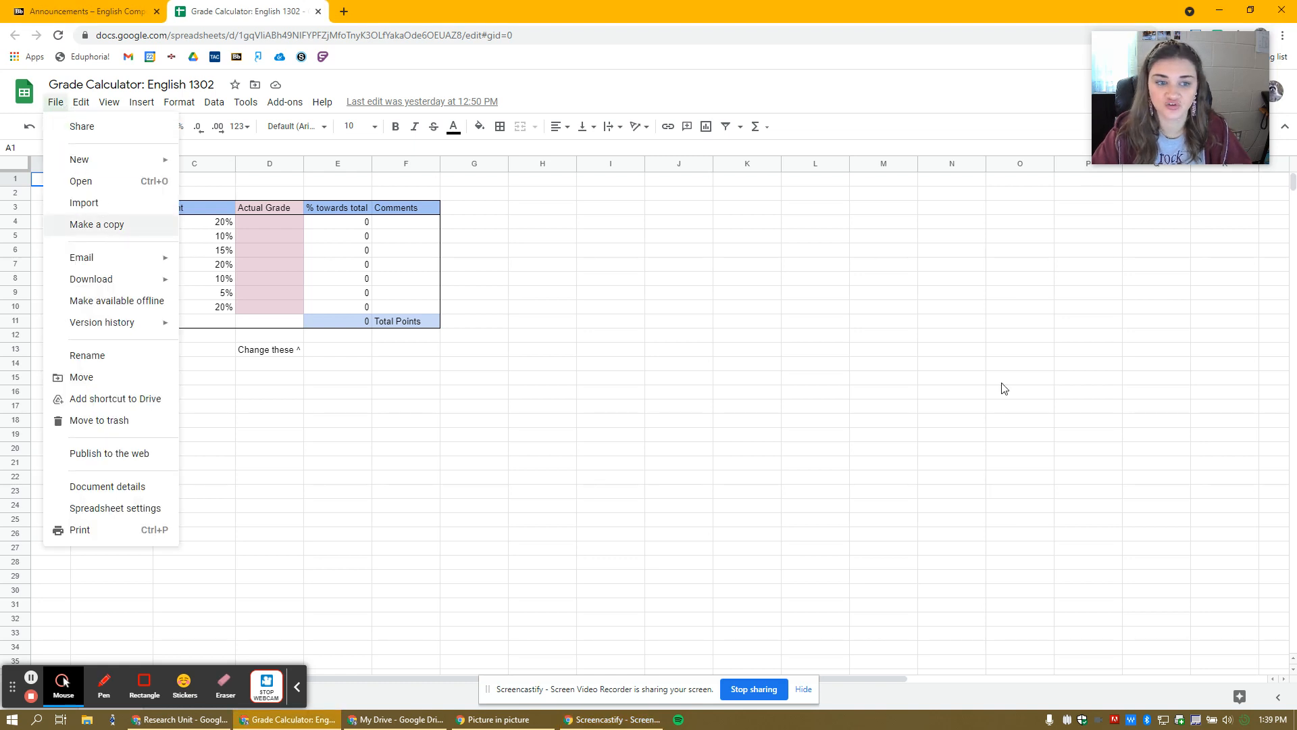
left_click(777, 485)
left_click(330, 420)
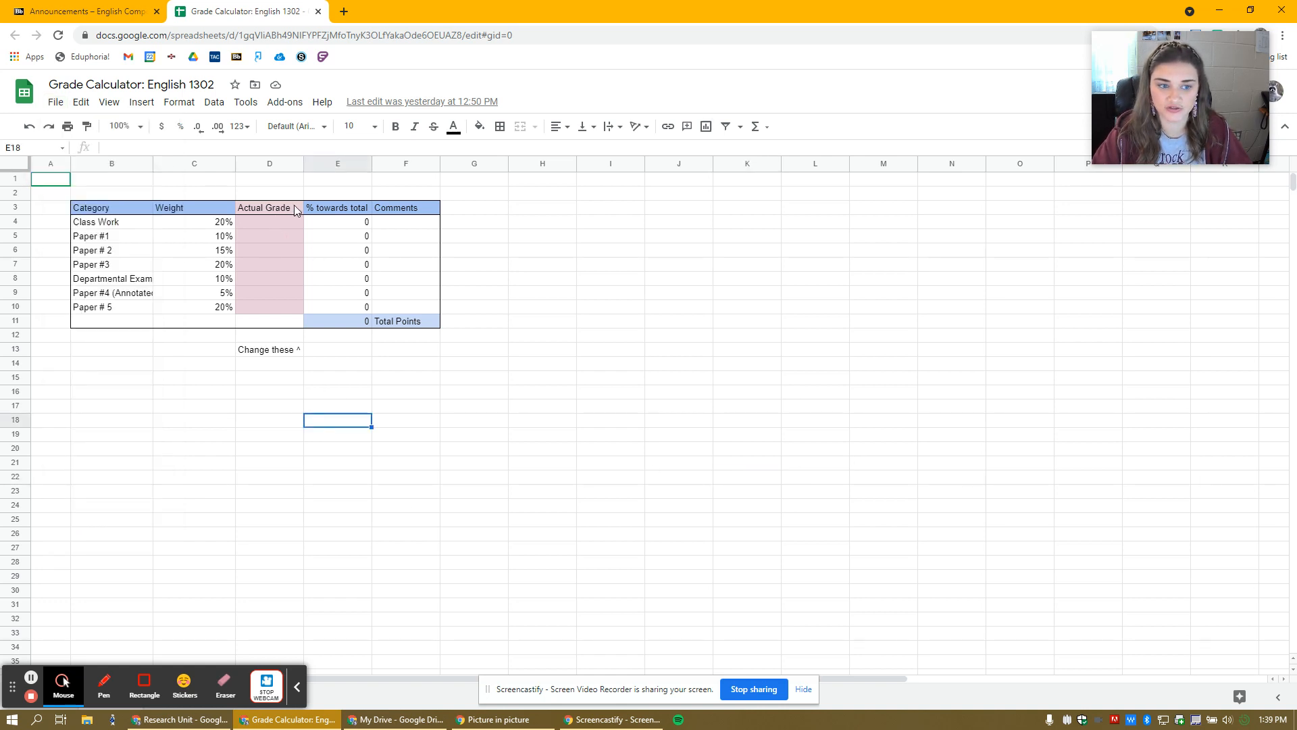
Look over the Actual Grade column and the formula behind Class Work's % towards total.
left_click_drag(294, 208, 296, 316)
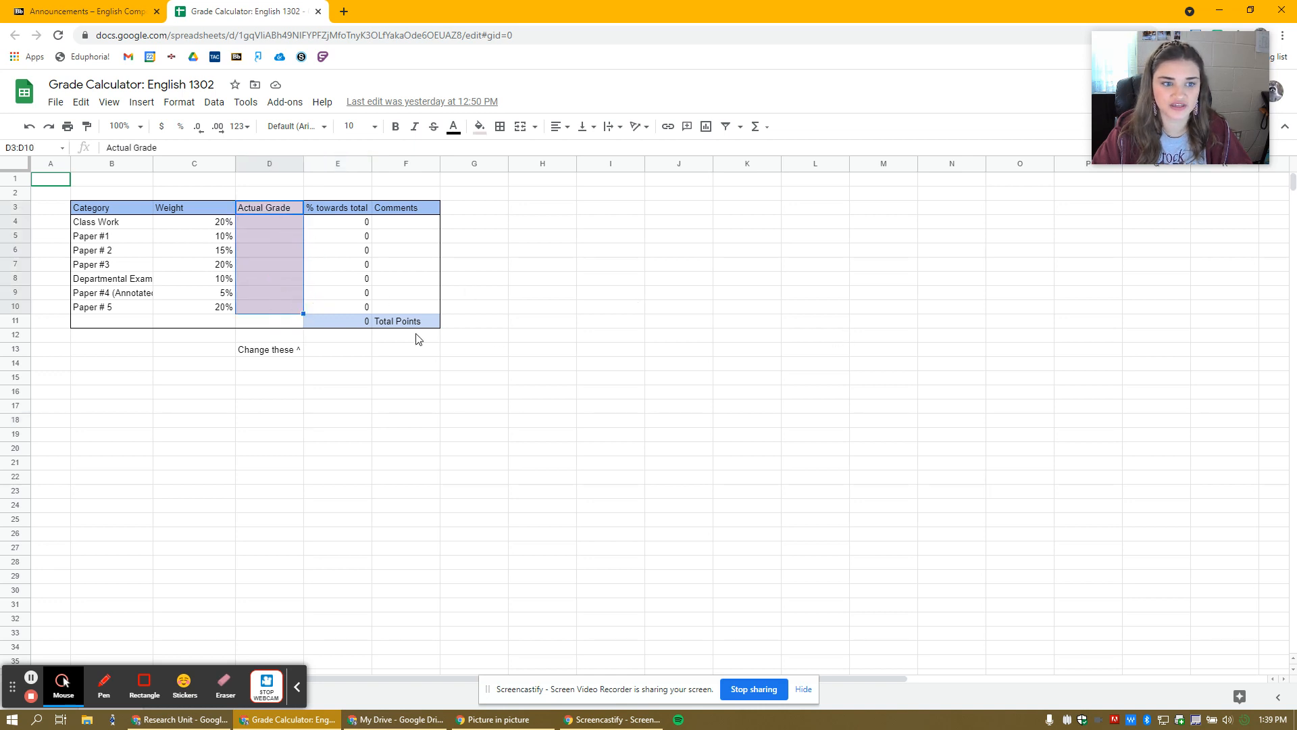
left_click(679, 321)
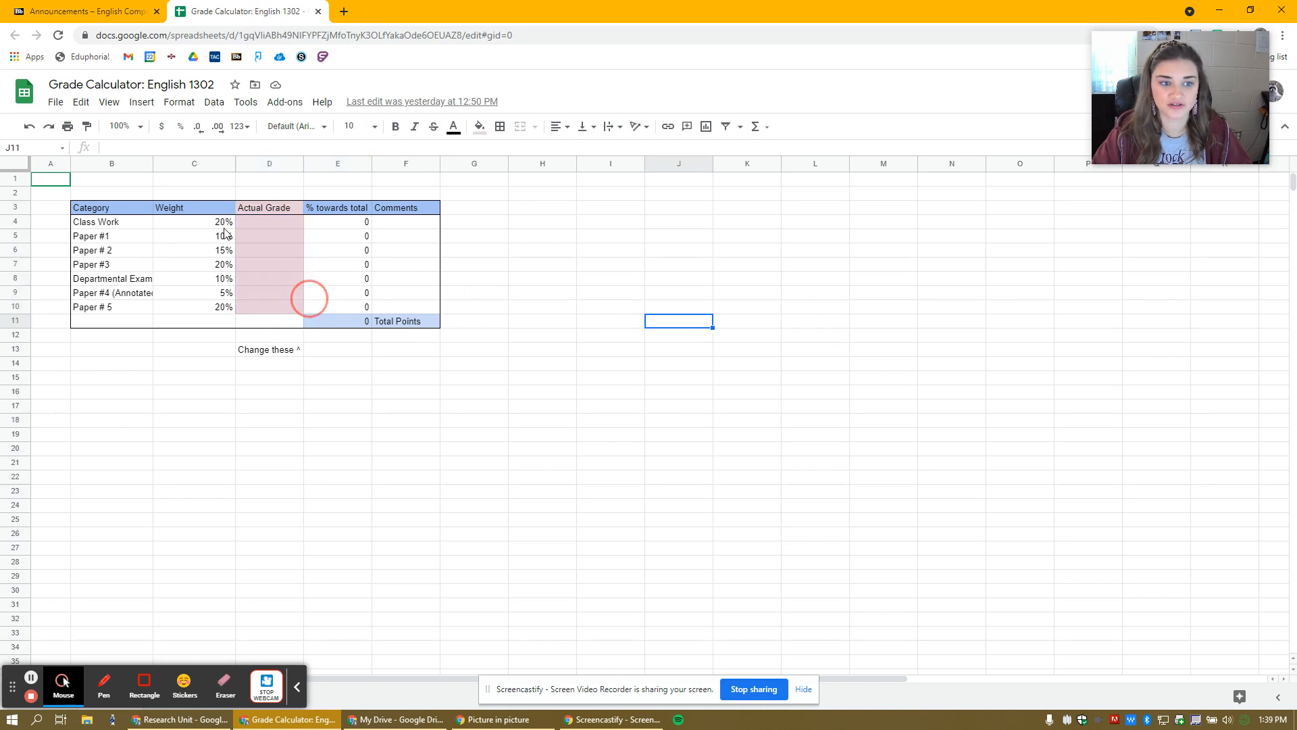
left_click(341, 225)
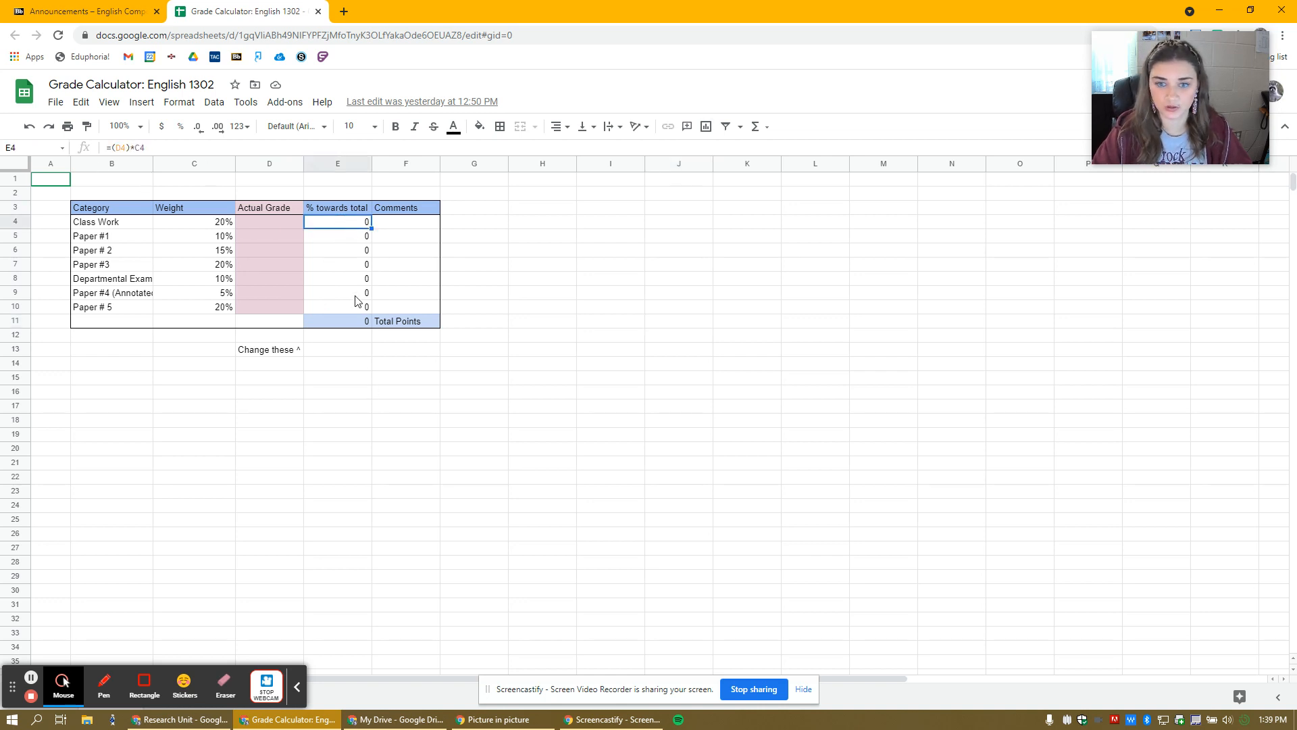
left_click(266, 218)
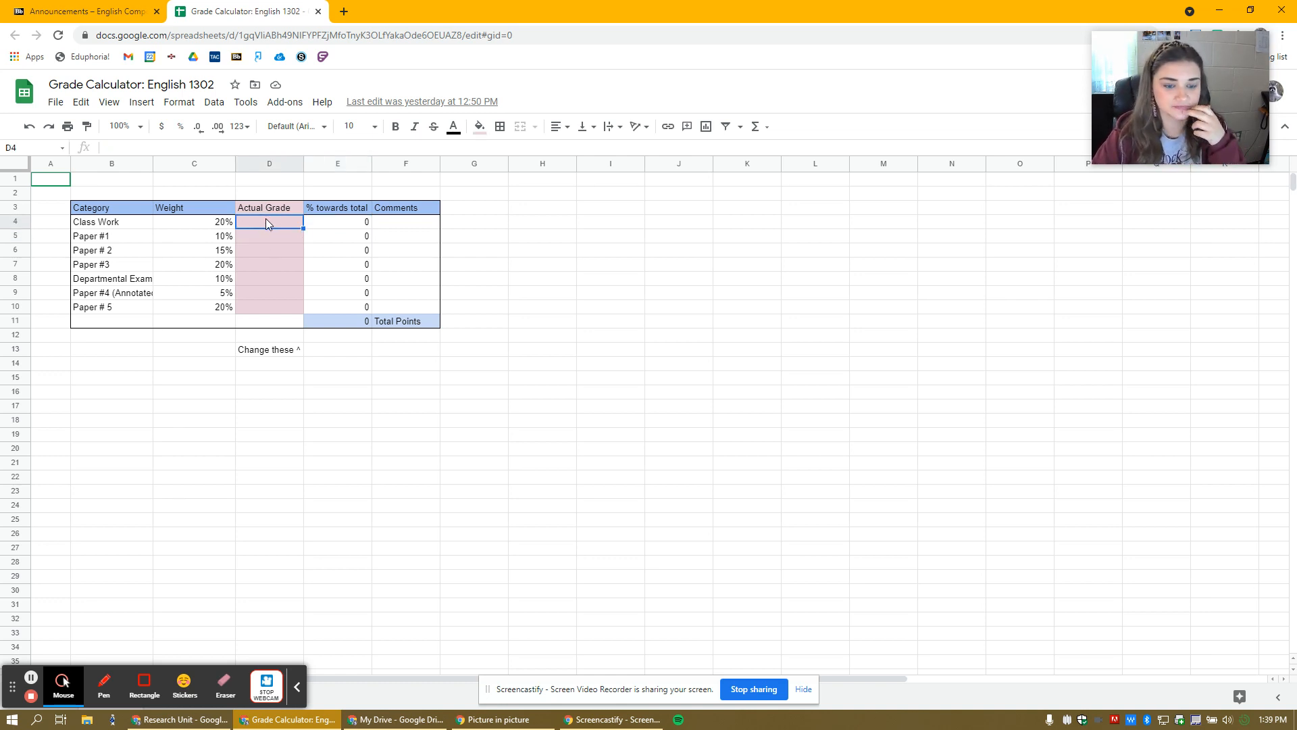
Switch to Blackboard and review the English Composition II gradebook with the upcoming, graded and full item lists.
left_click(105, 11)
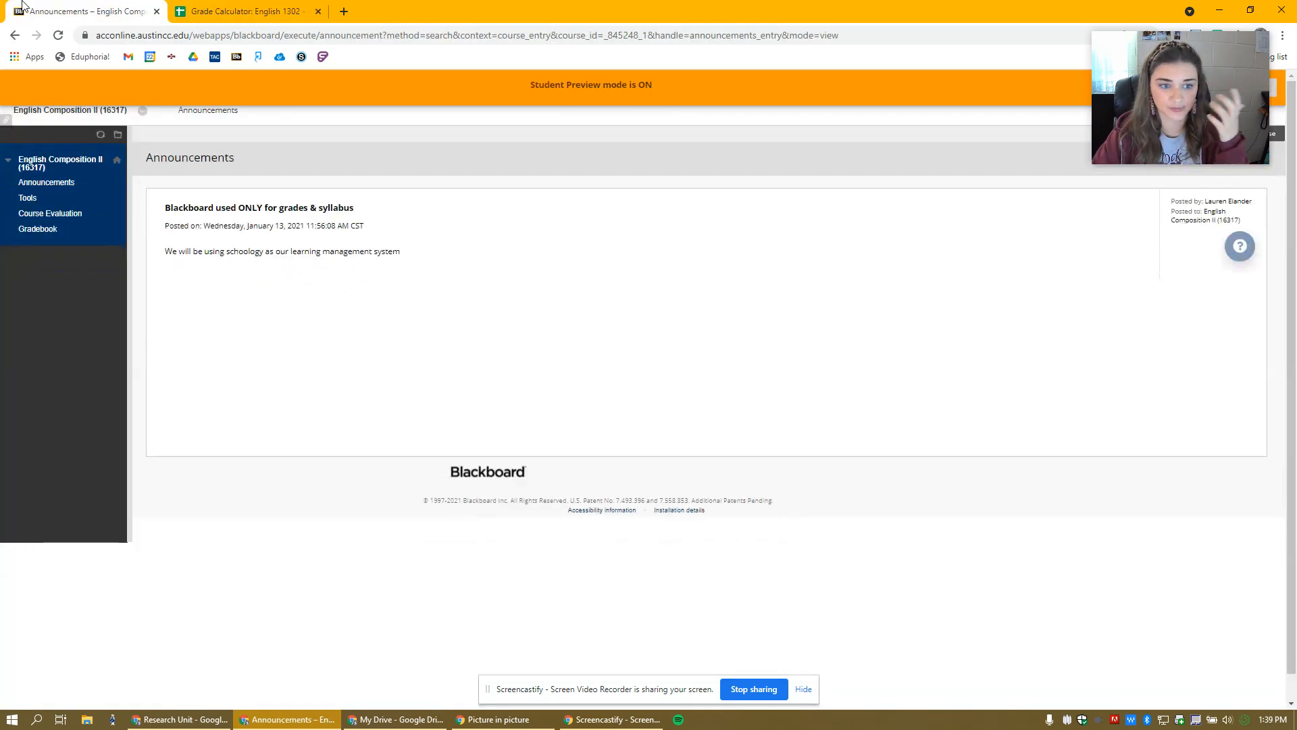
left_click(58, 231)
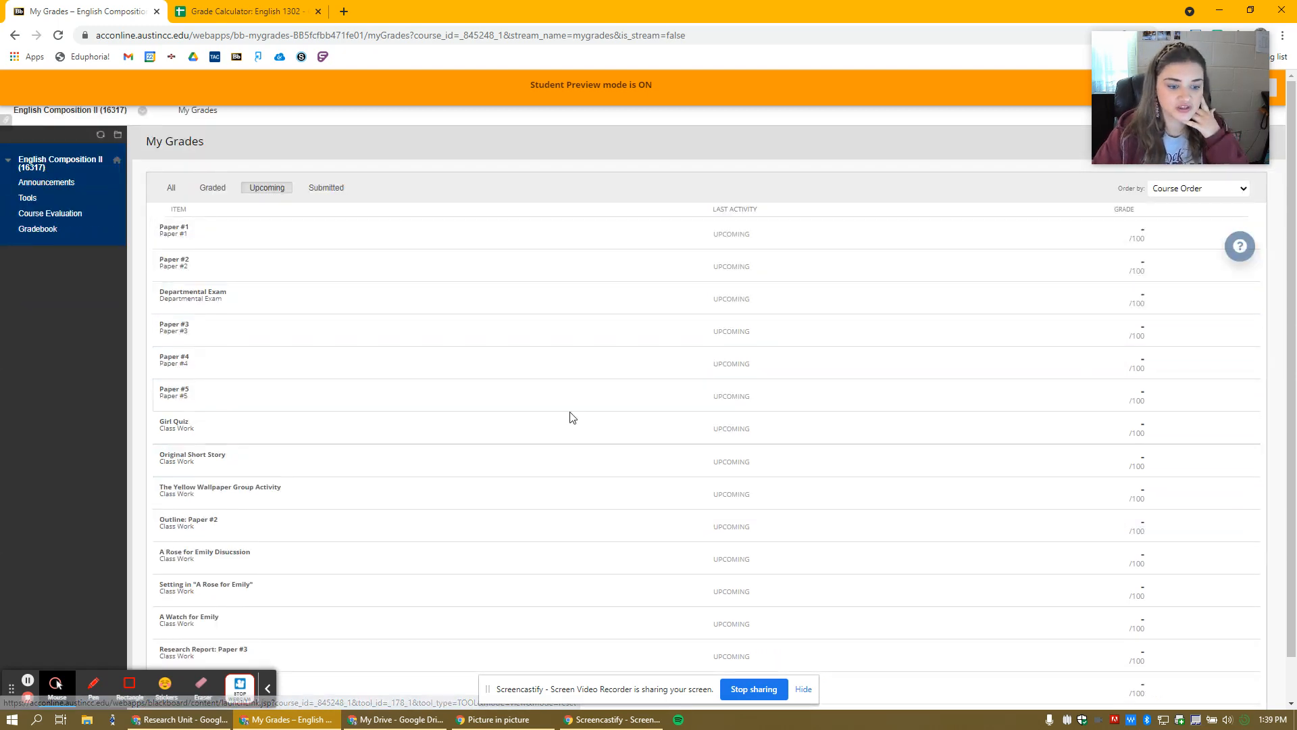
scroll(384, 508, "down", 1)
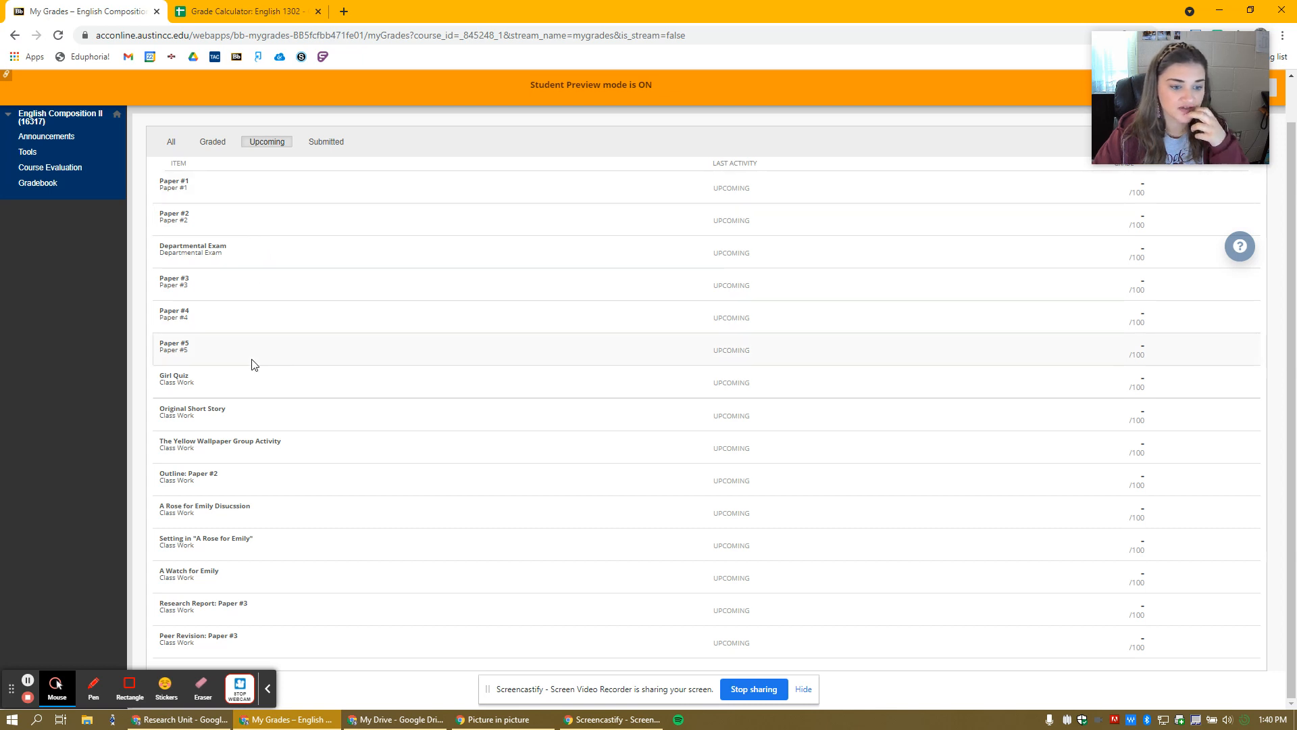
left_click(217, 139)
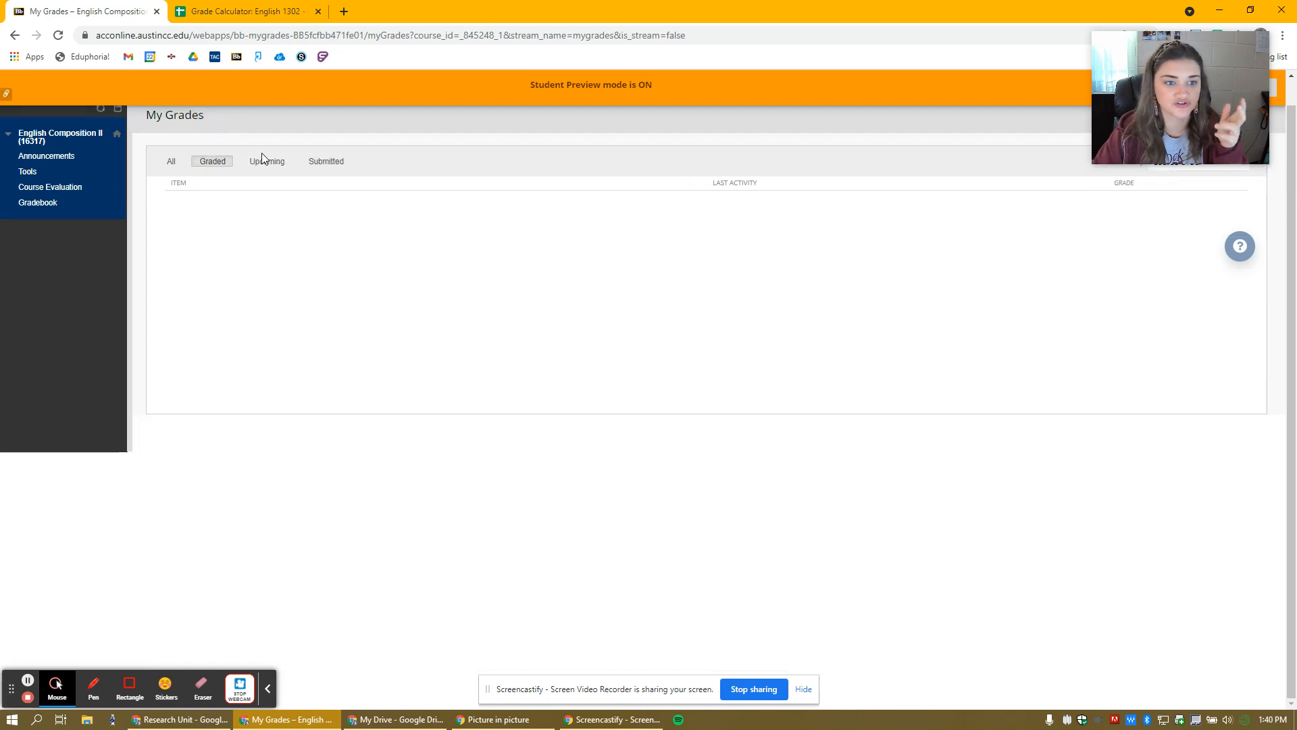
left_click(174, 162)
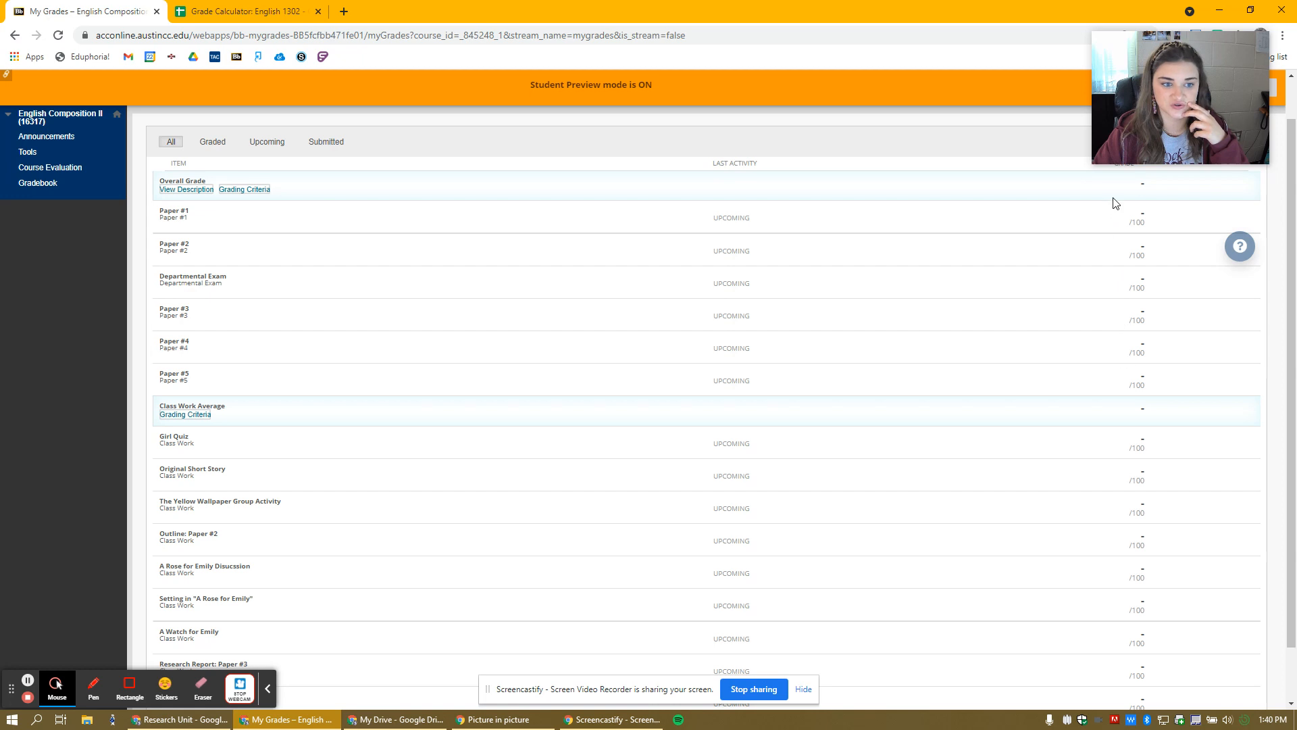
scroll(1141, 401, "up", 1)
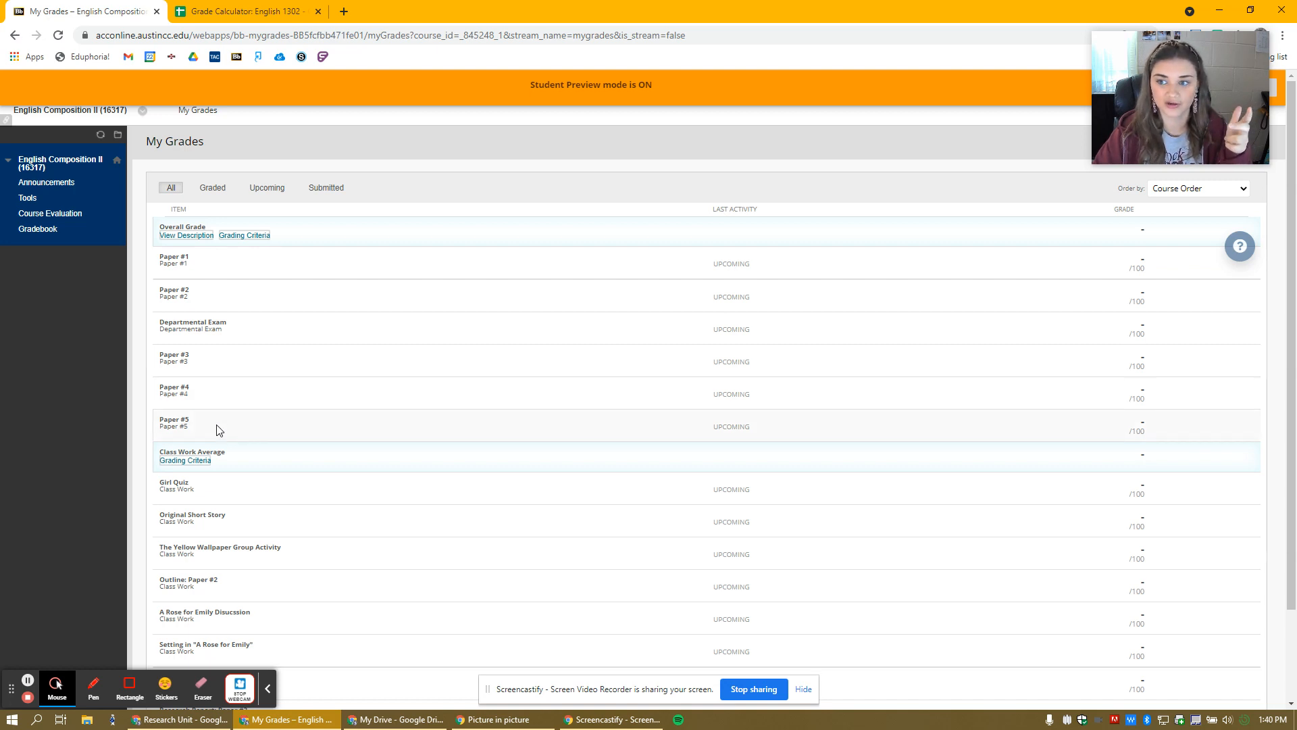
Return to the grade calculator in Google Sheets and enter actual grades of 100 for Class Work, 95 for Paper #1 and 95 for Paper #2.
left_click(245, 11)
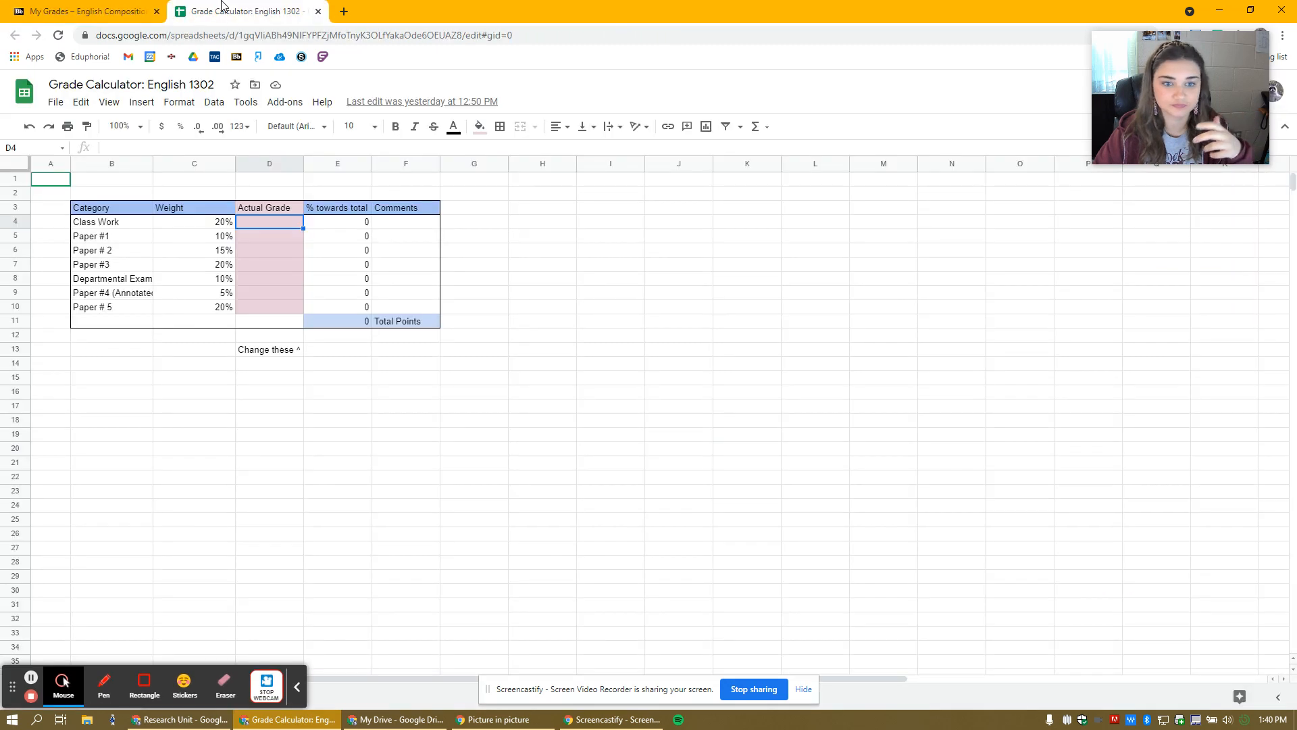
left_click(285, 223)
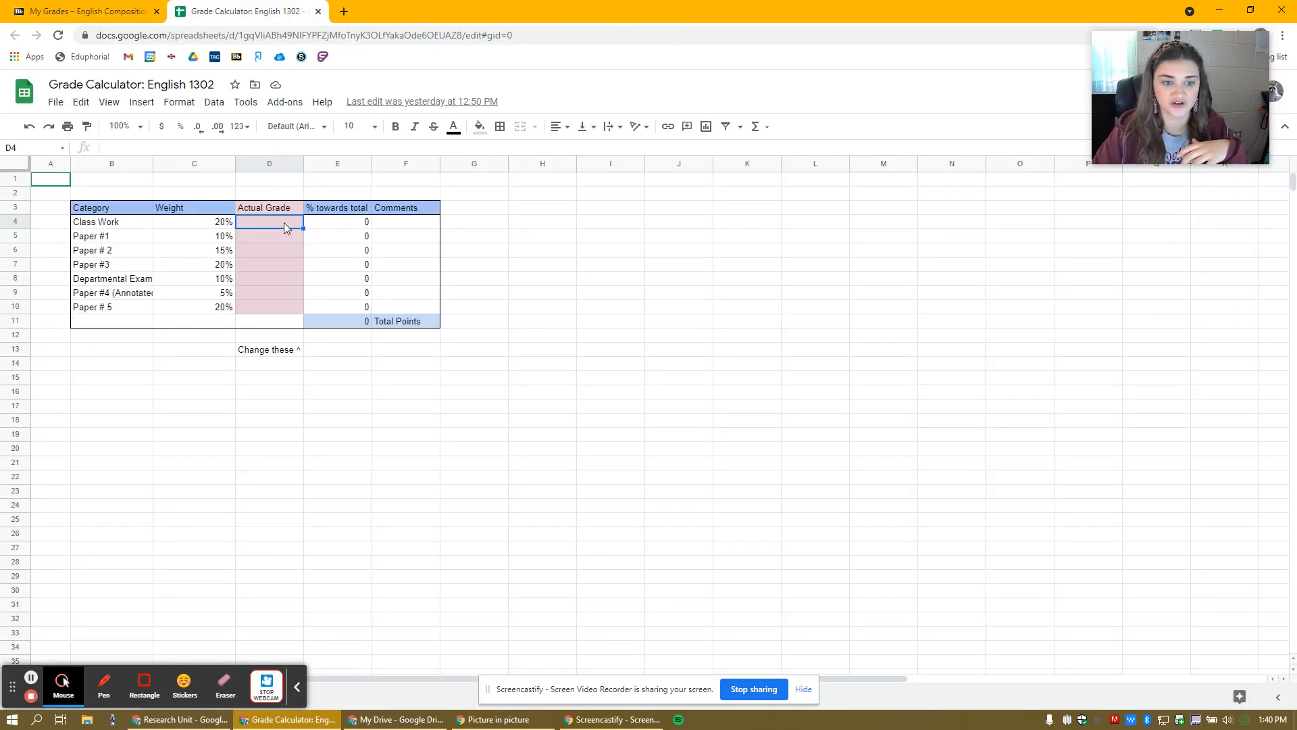
type("100")
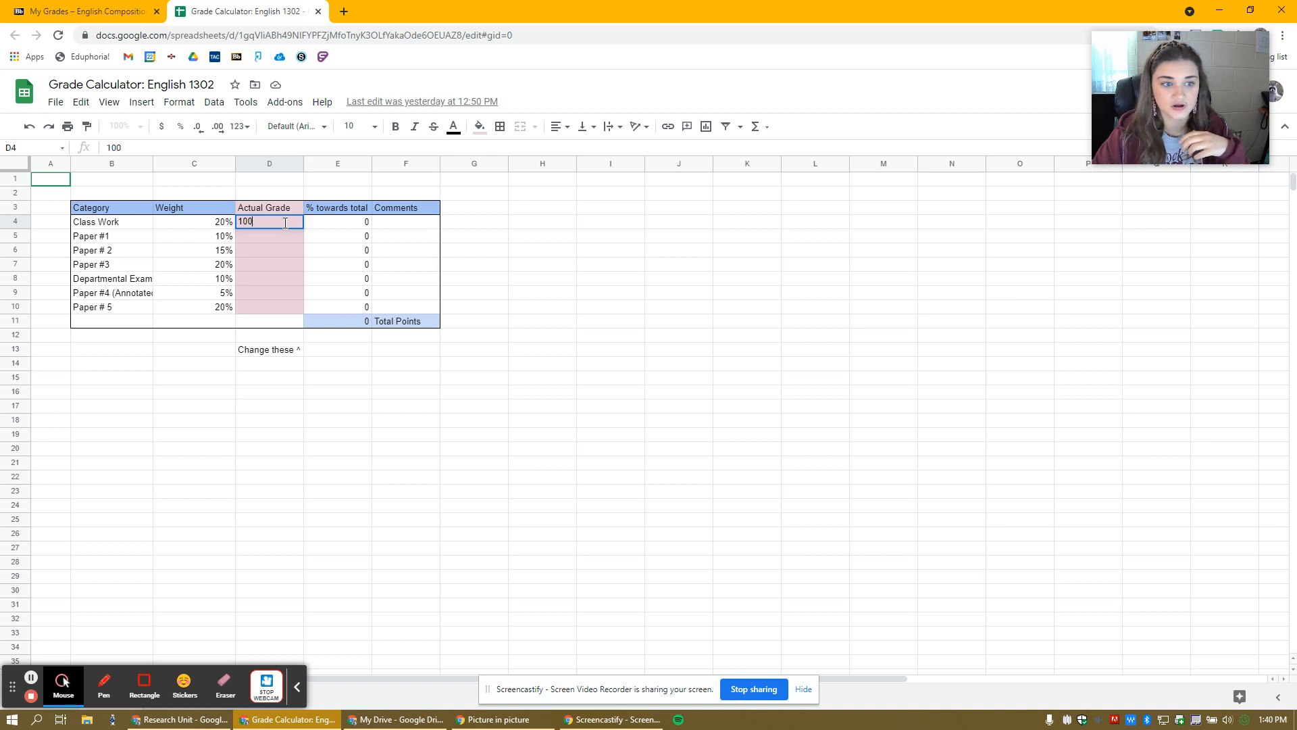
key("Return")
type("95")
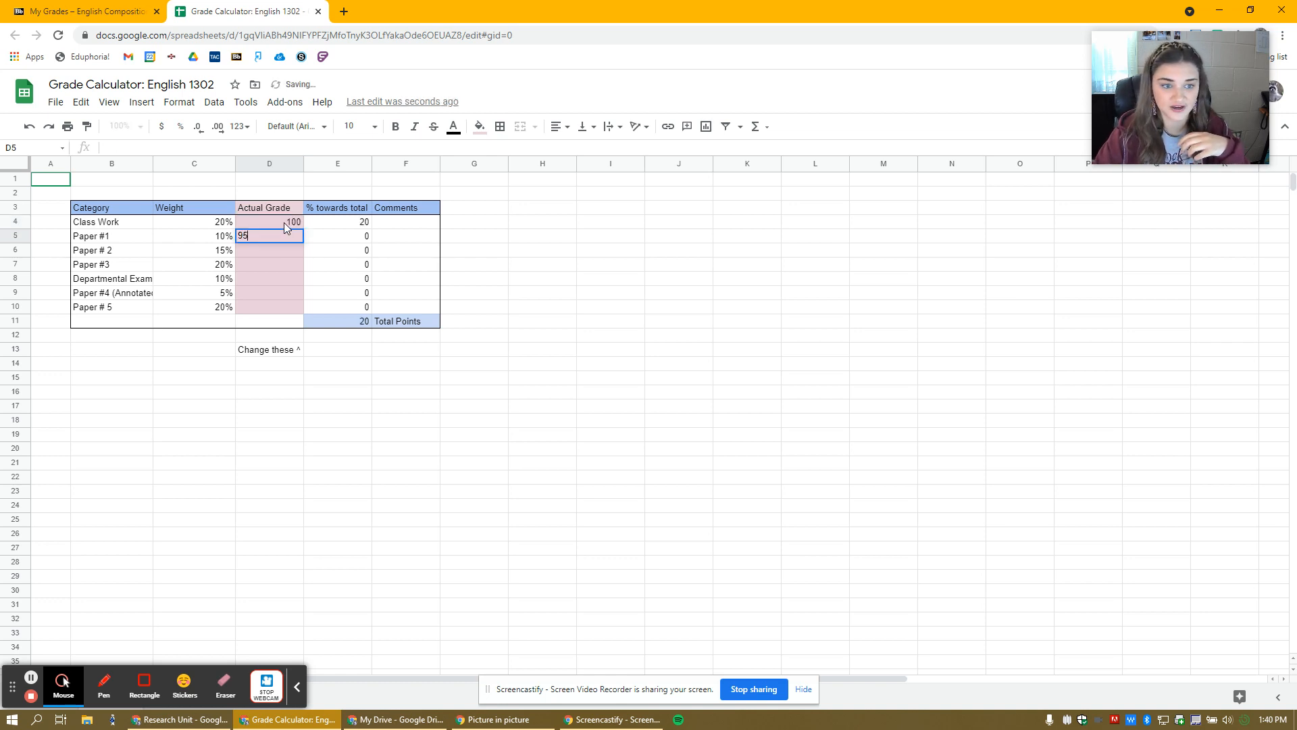
key("Return")
type("95")
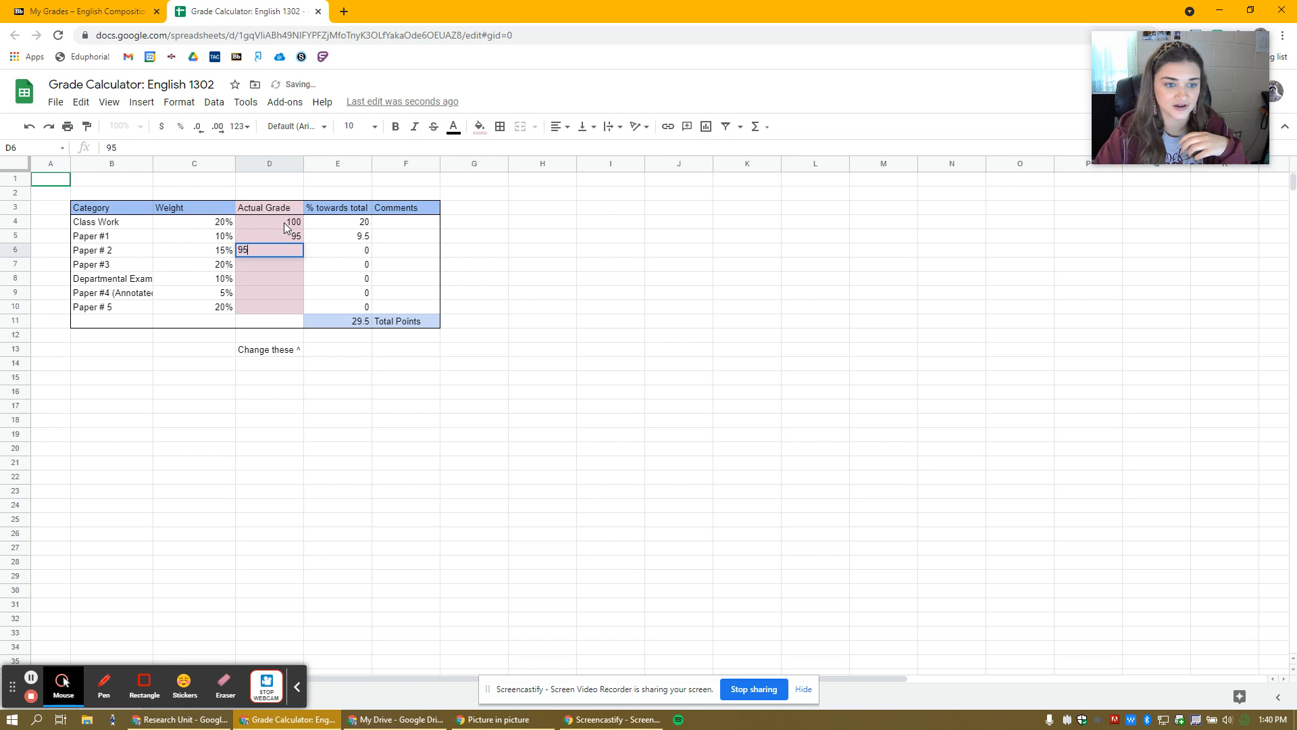
key("Return")
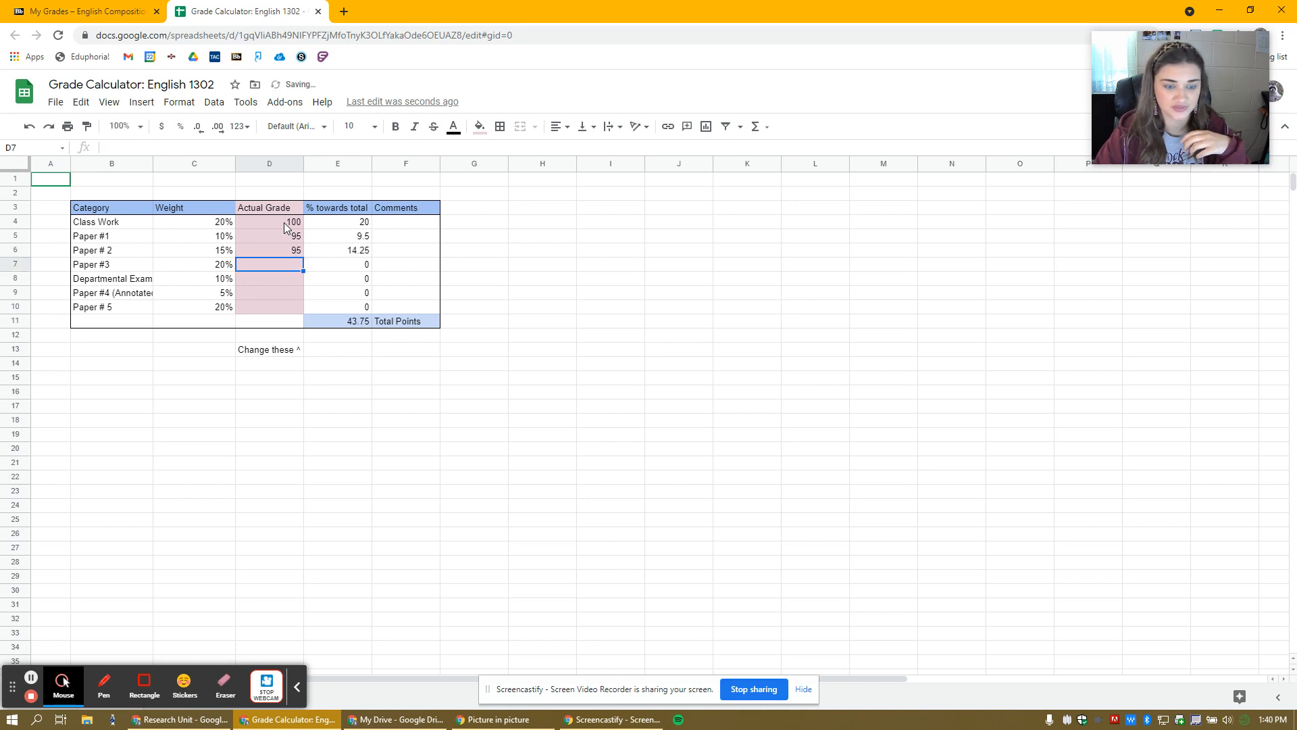
Enter actual grades of 85 for Paper #3, 100 for the Departmental Exam and 95 for Paper #4.
type("85")
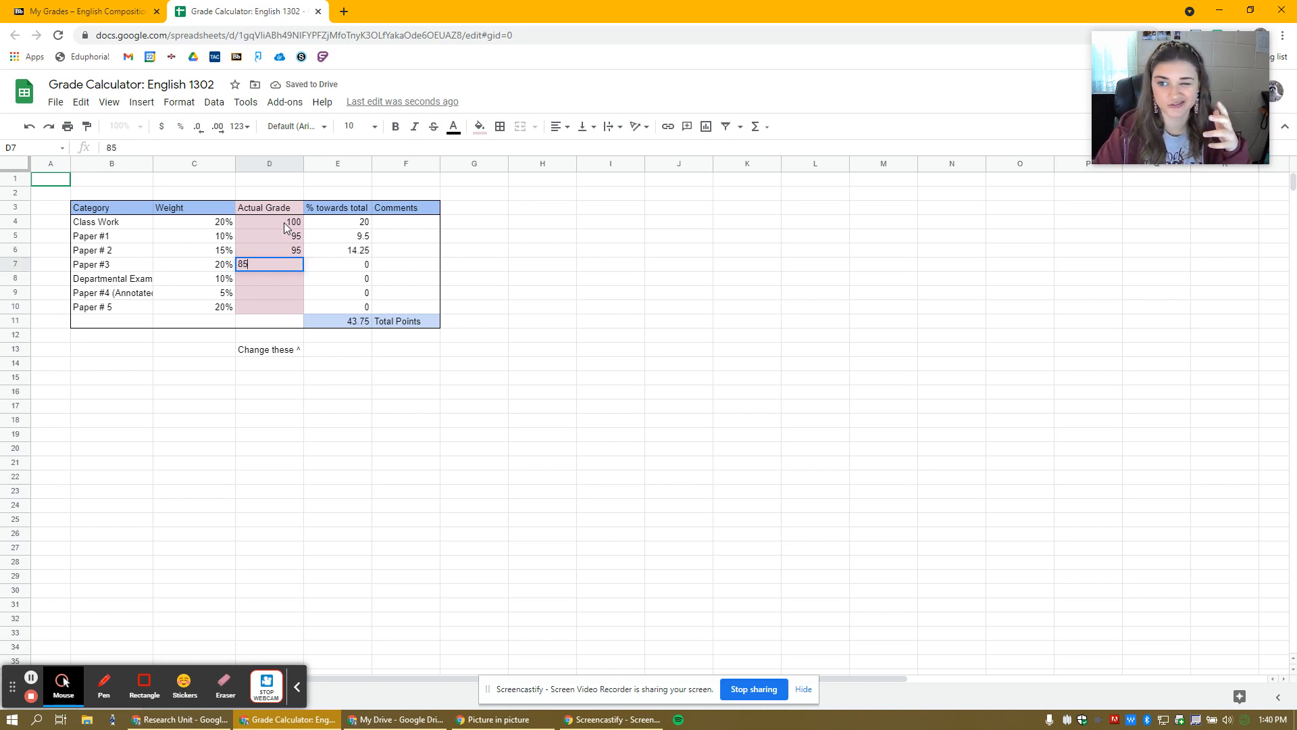
key("Return")
type("100")
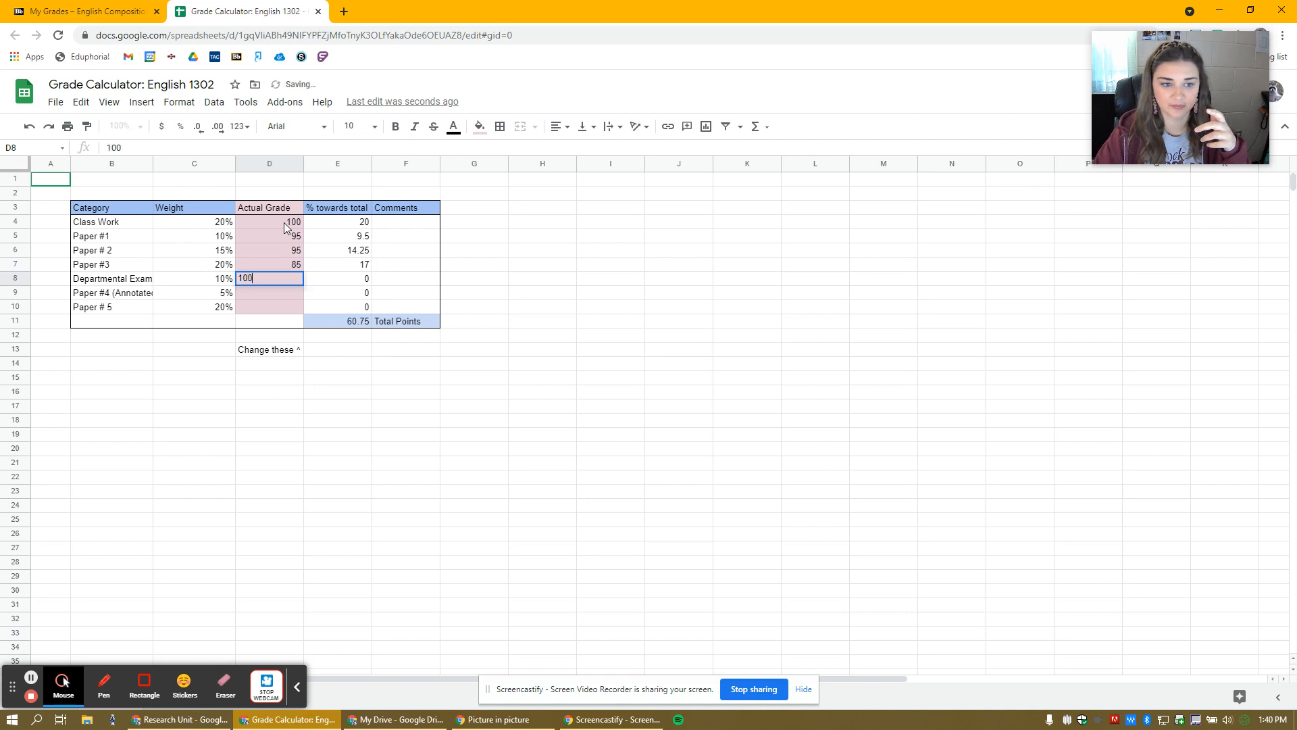
key("Return")
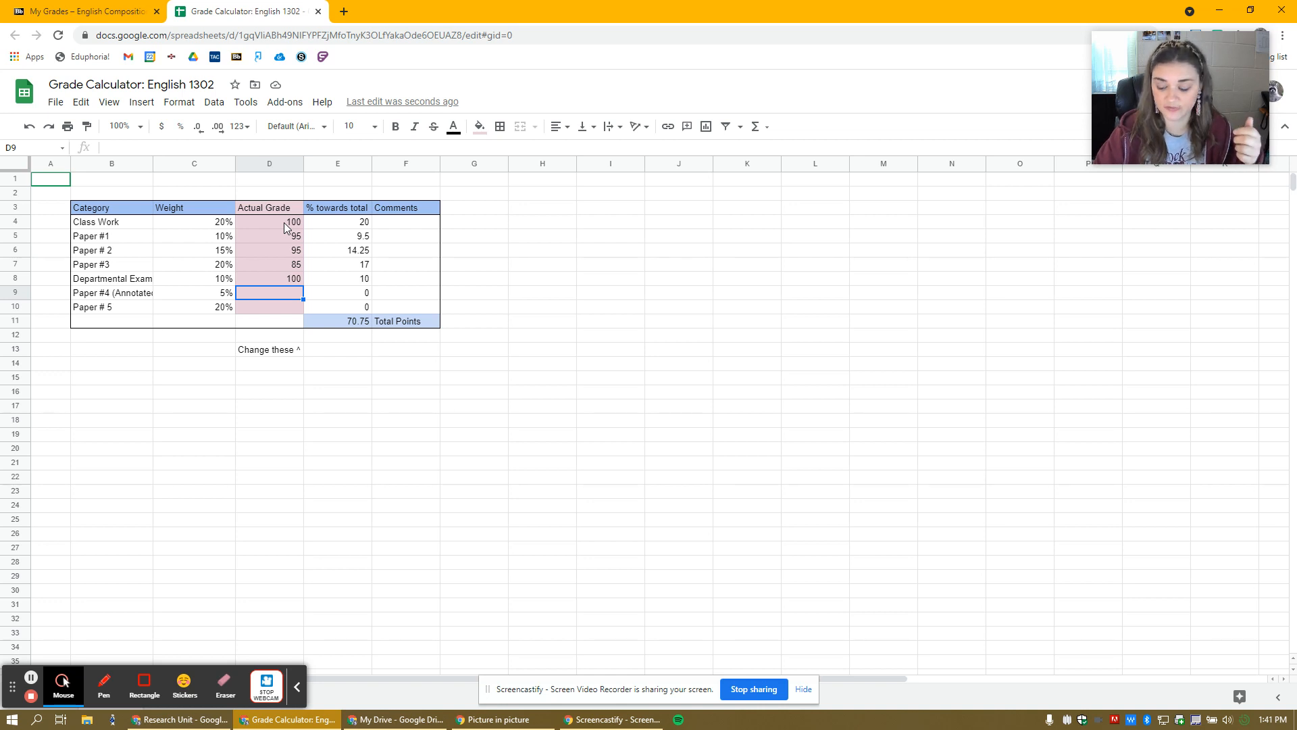
type("95")
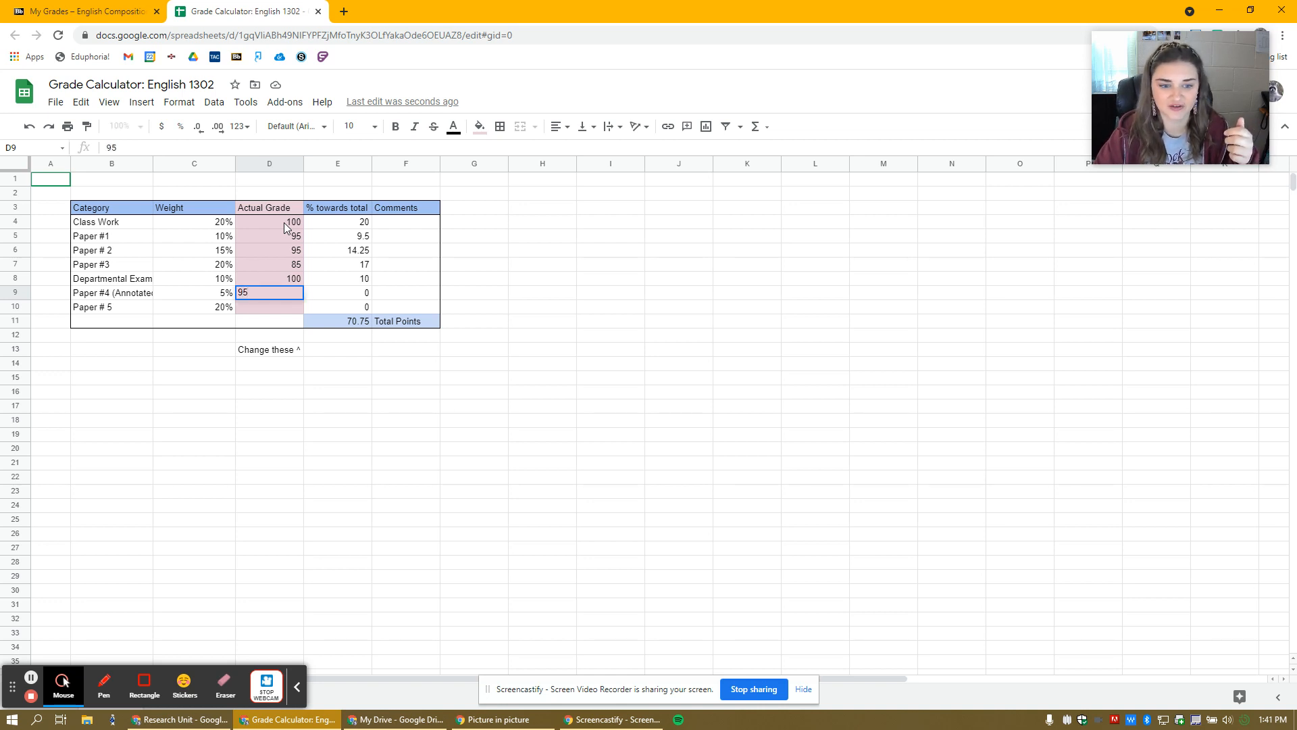
key("Return")
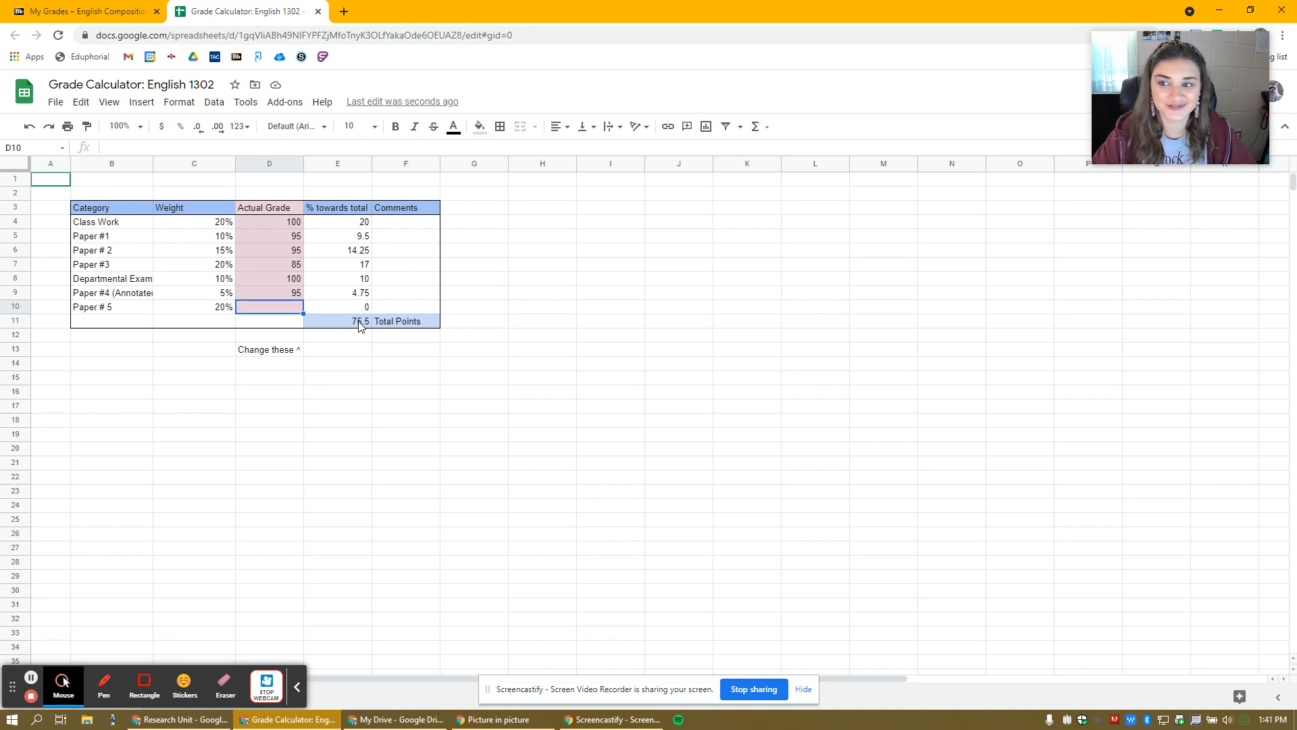
Enter 65 as the actual grade for Paper #5.
double_click(284, 310)
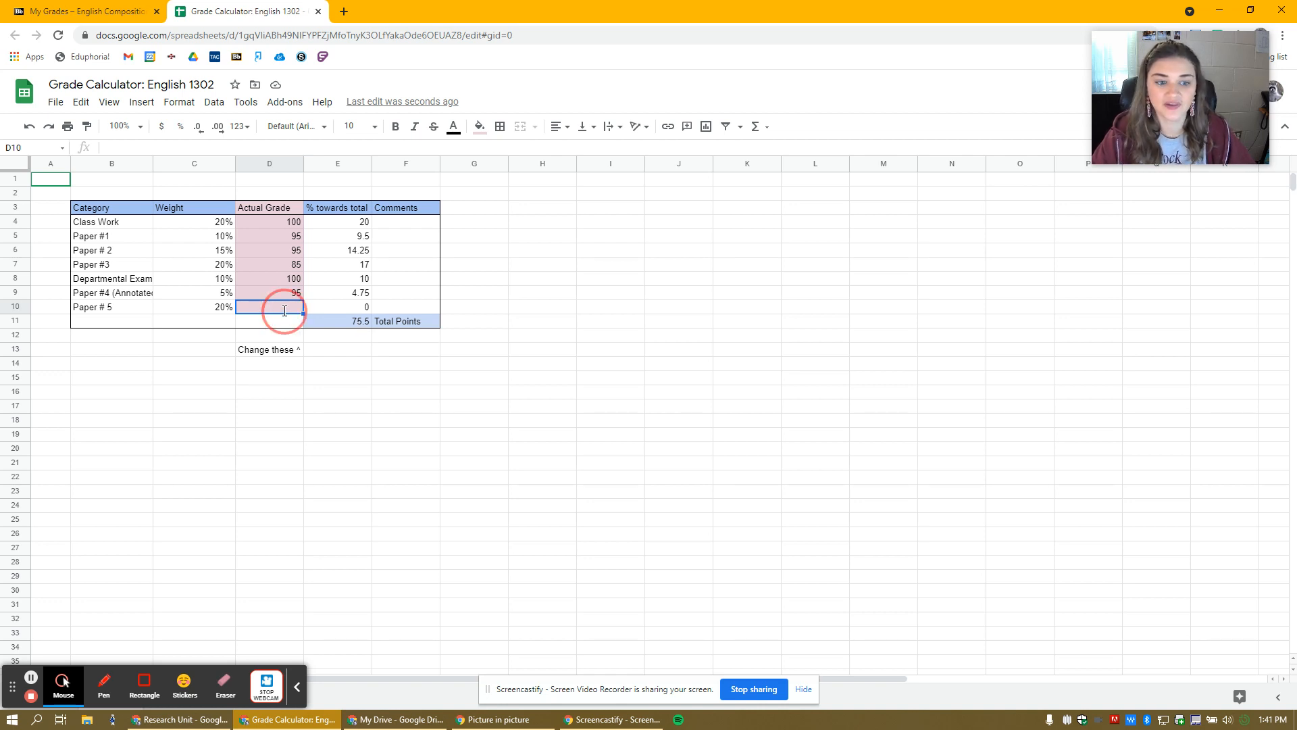
type("65")
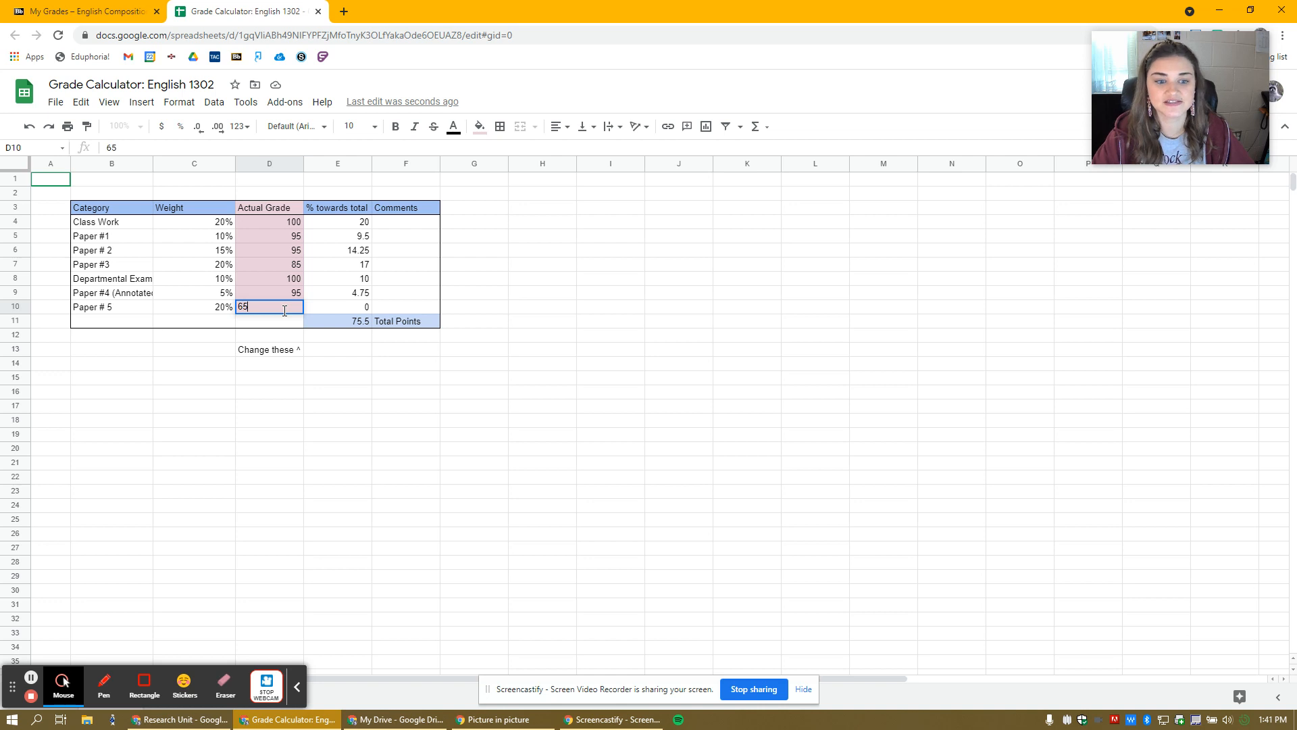
key("Return")
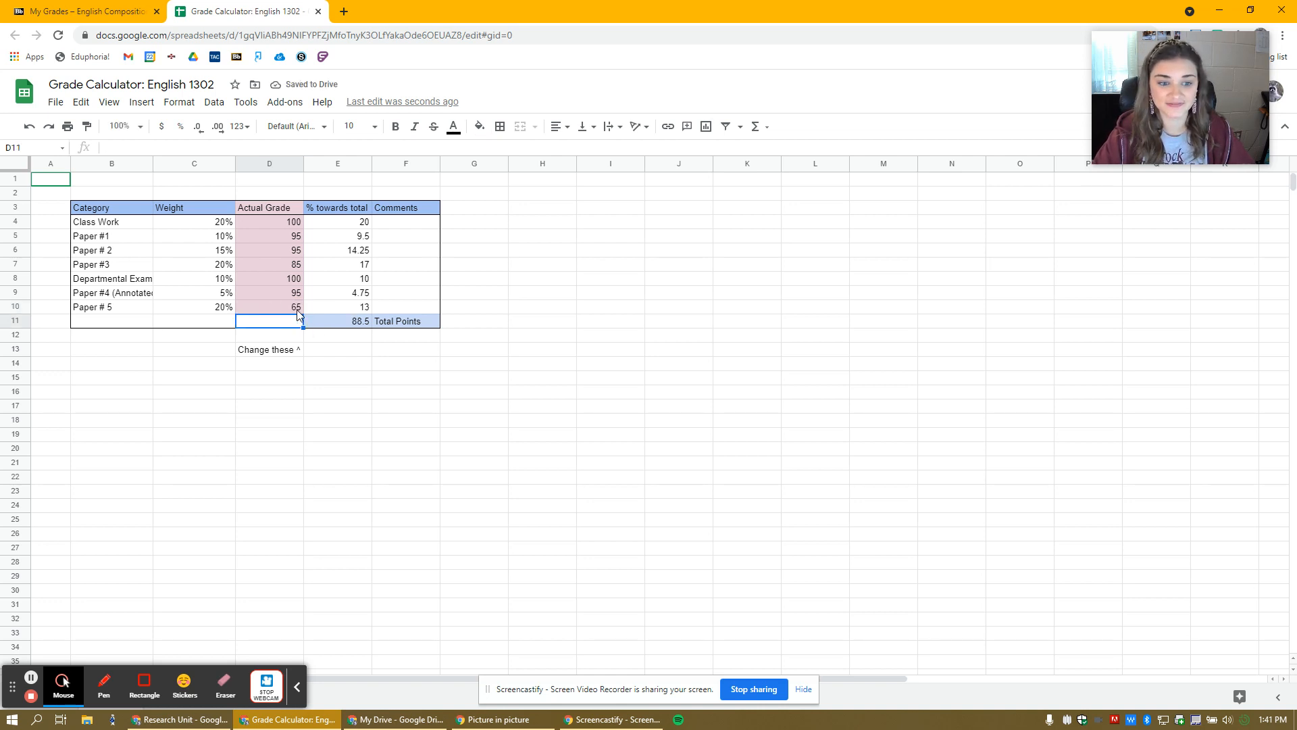
Replace the actual grade for Paper #5 with 75.
left_click(298, 308)
key("BackSpace")
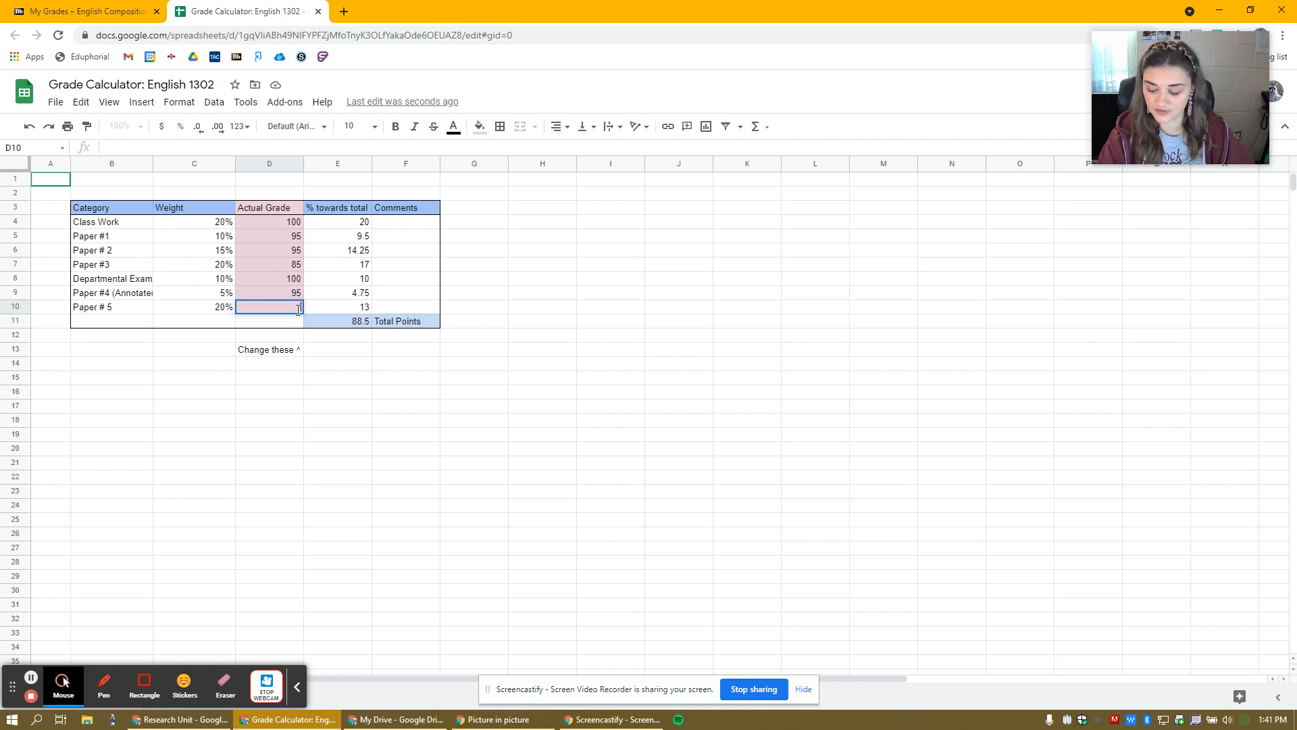
type("75")
key("Return")
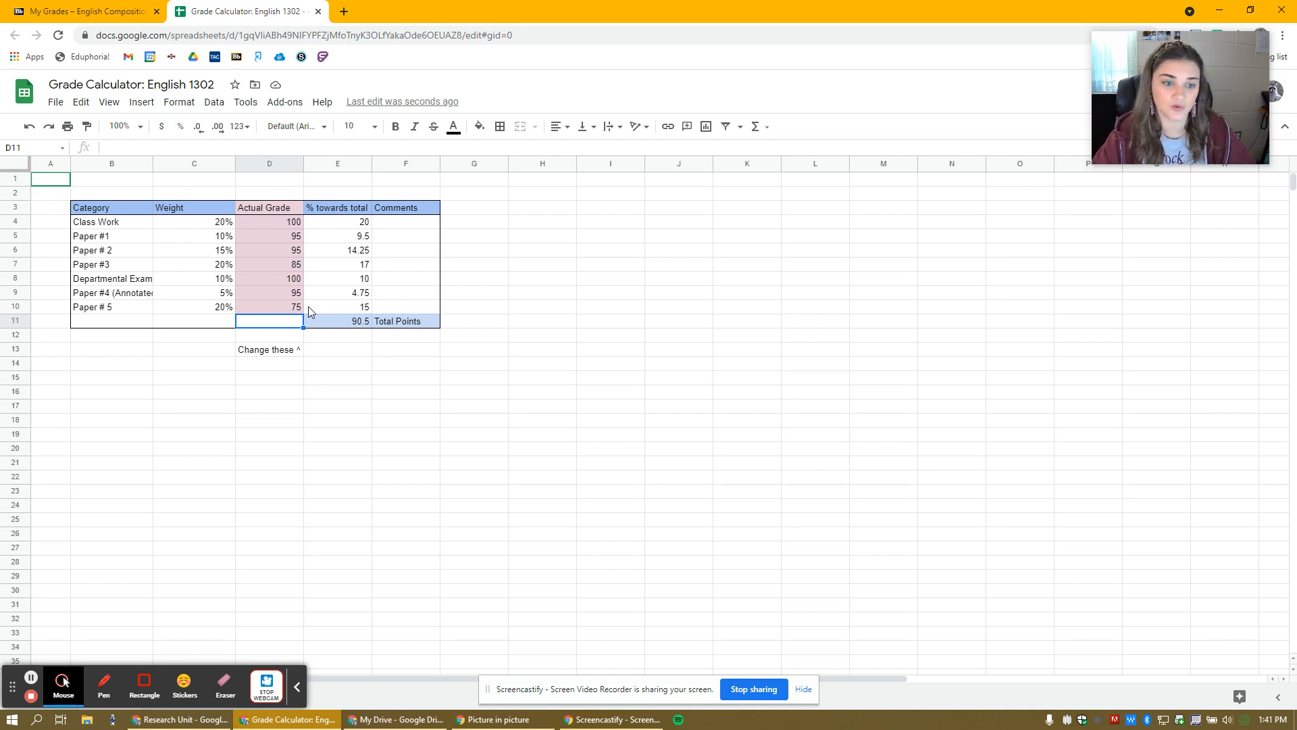
Clear all the actual grades from Class Work through Paper #5 (D4:D10).
left_click(297, 223)
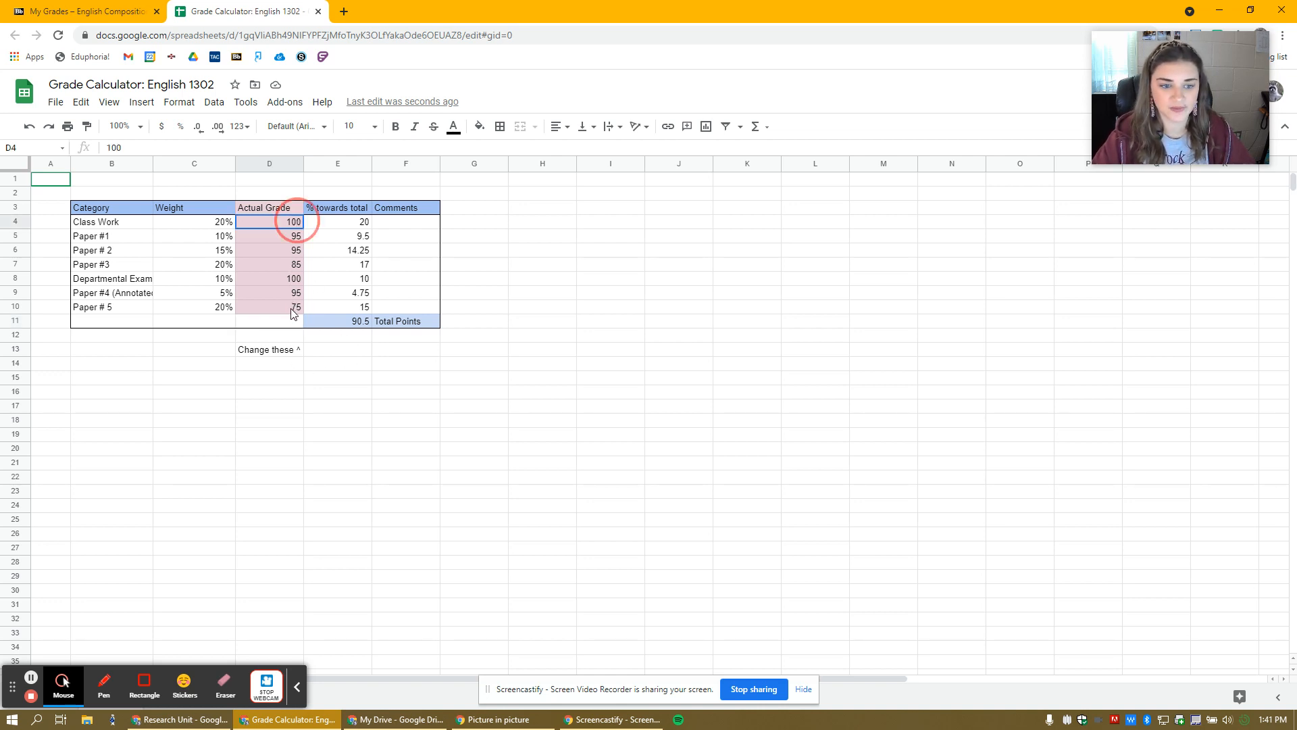
left_click(292, 312, "shift")
key("Delete")
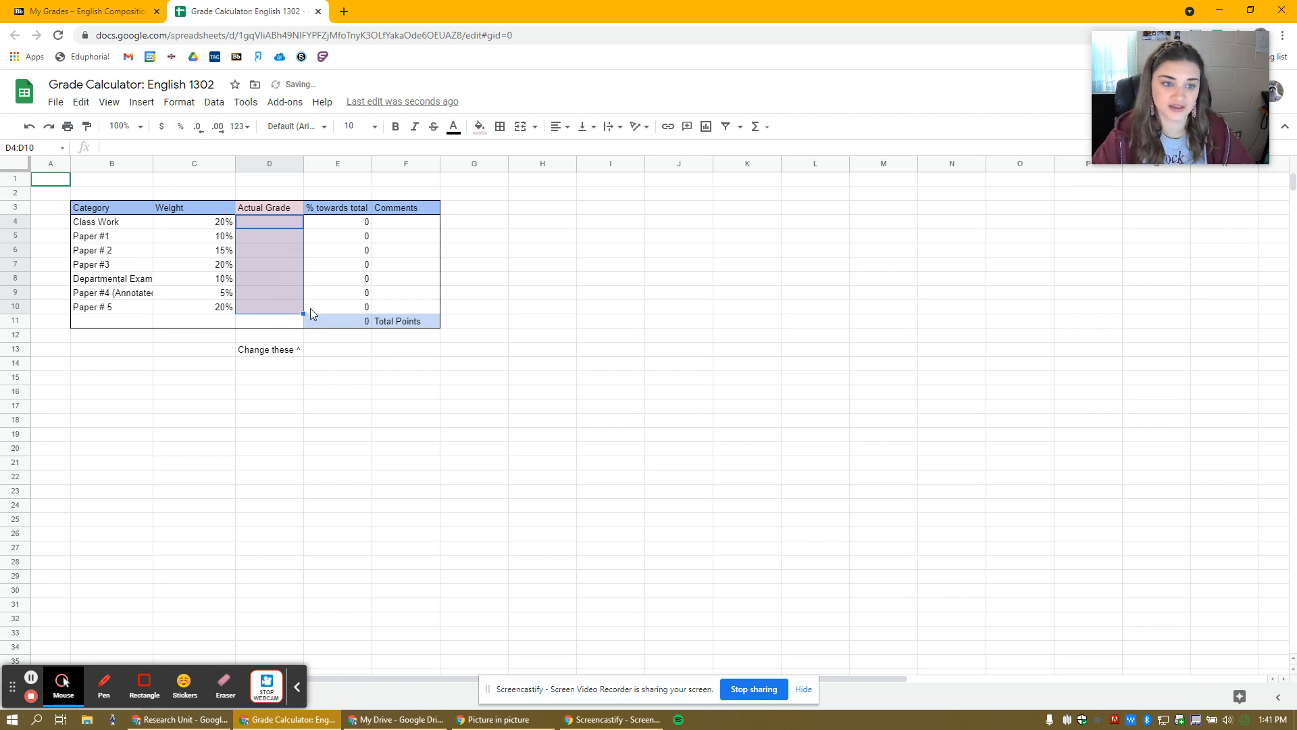
Enter actual grades of 50 for Class Work, 75 for Paper #1 and 75 for Paper #2.
left_click(270, 226)
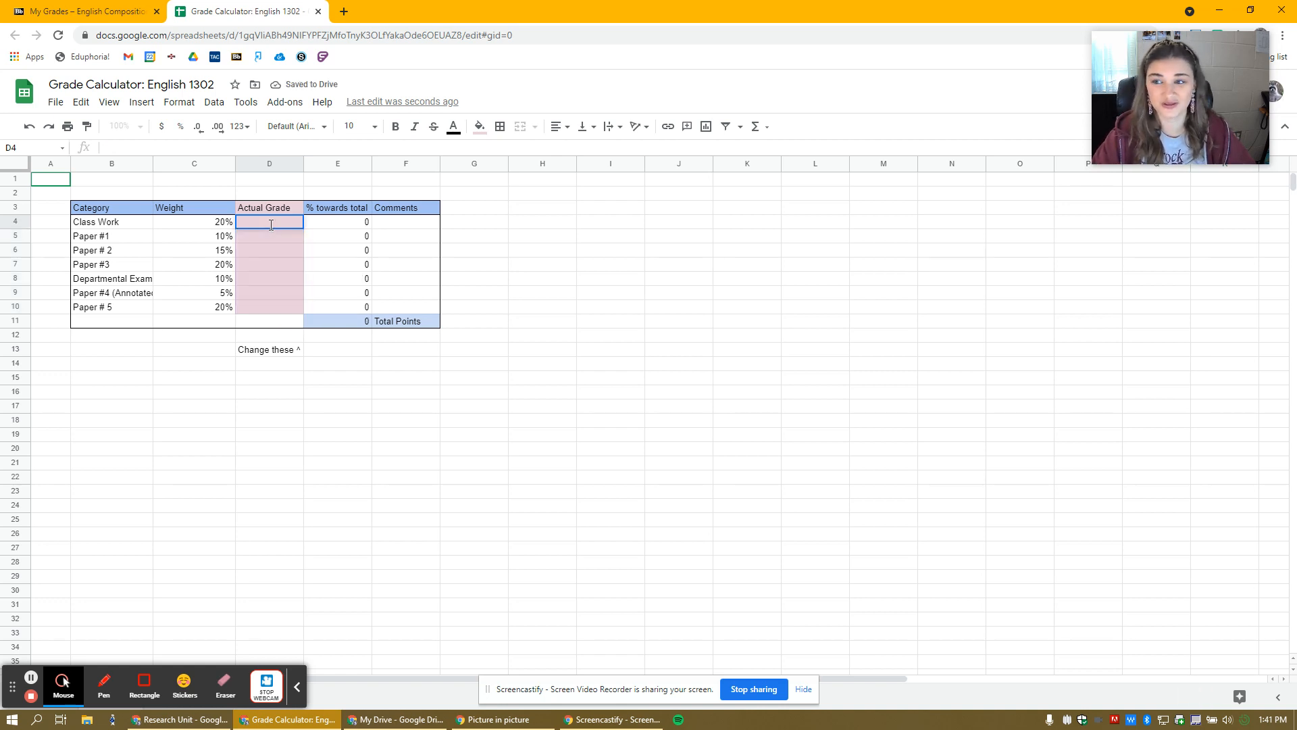
type("50")
key("Return")
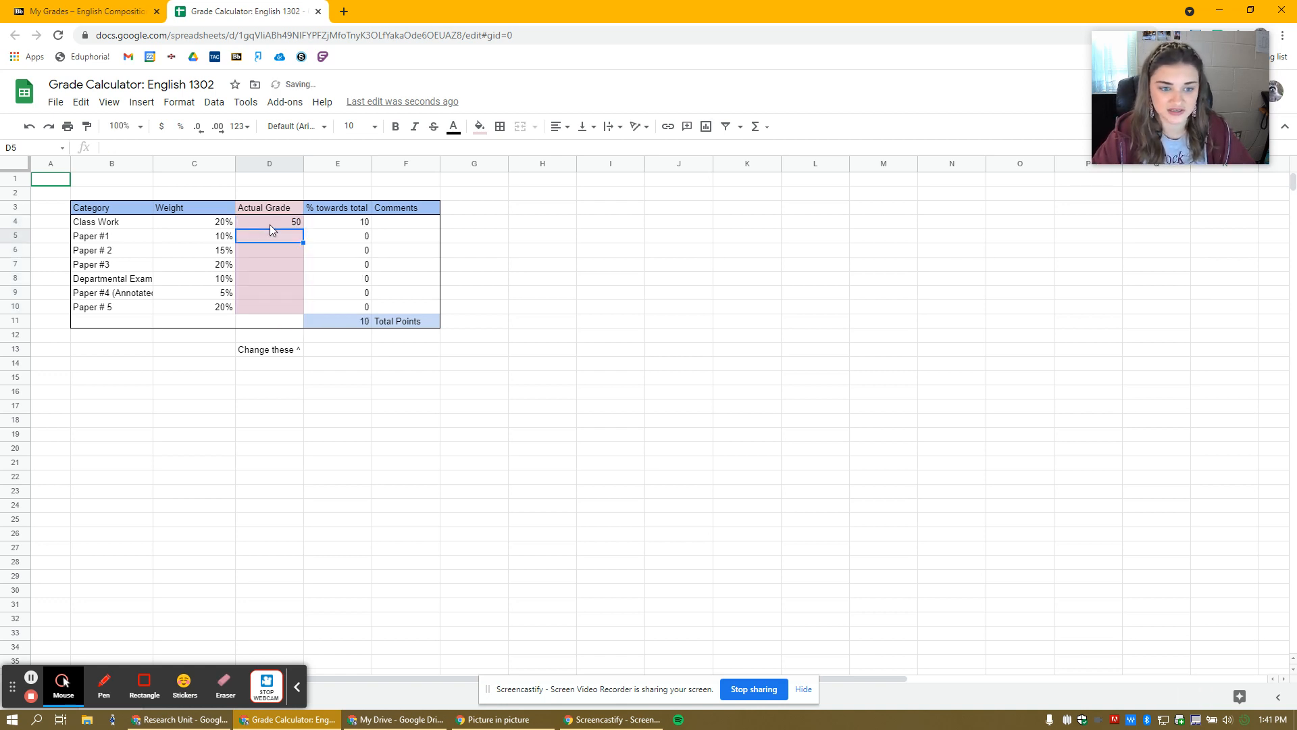
type("75")
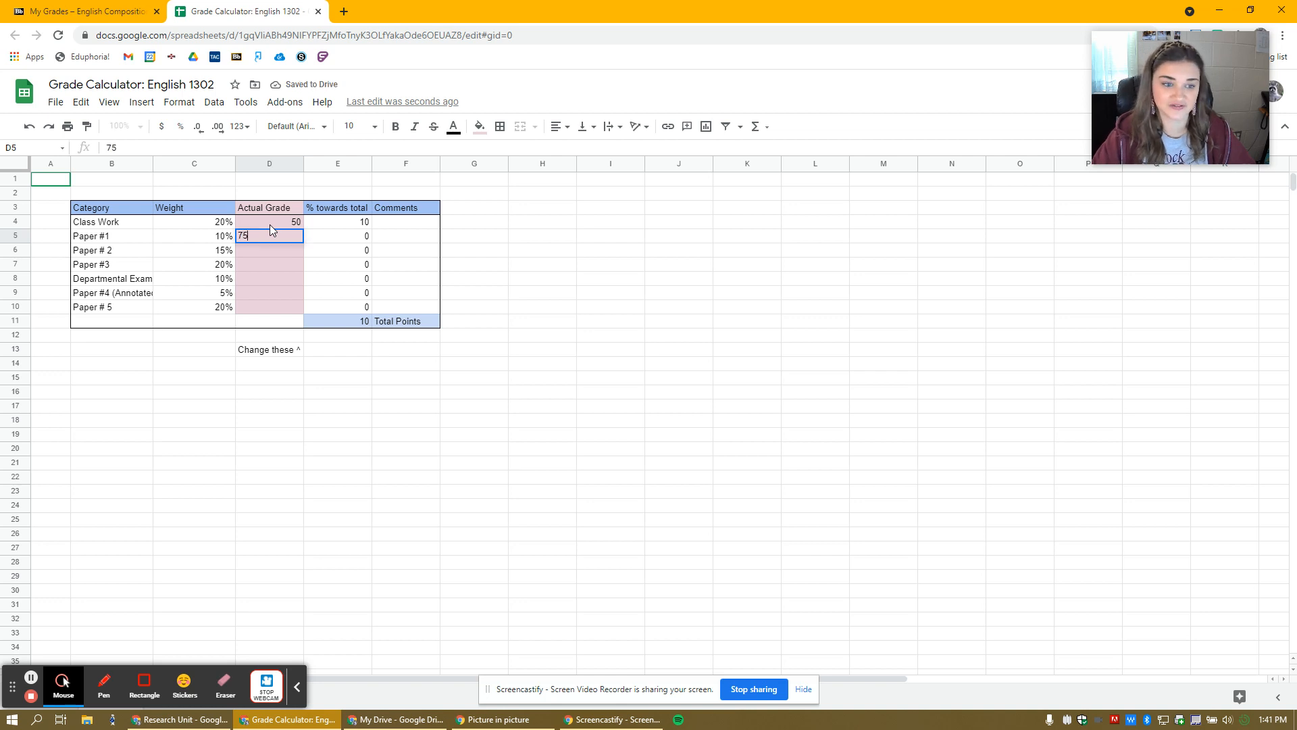
key("Return")
type("75")
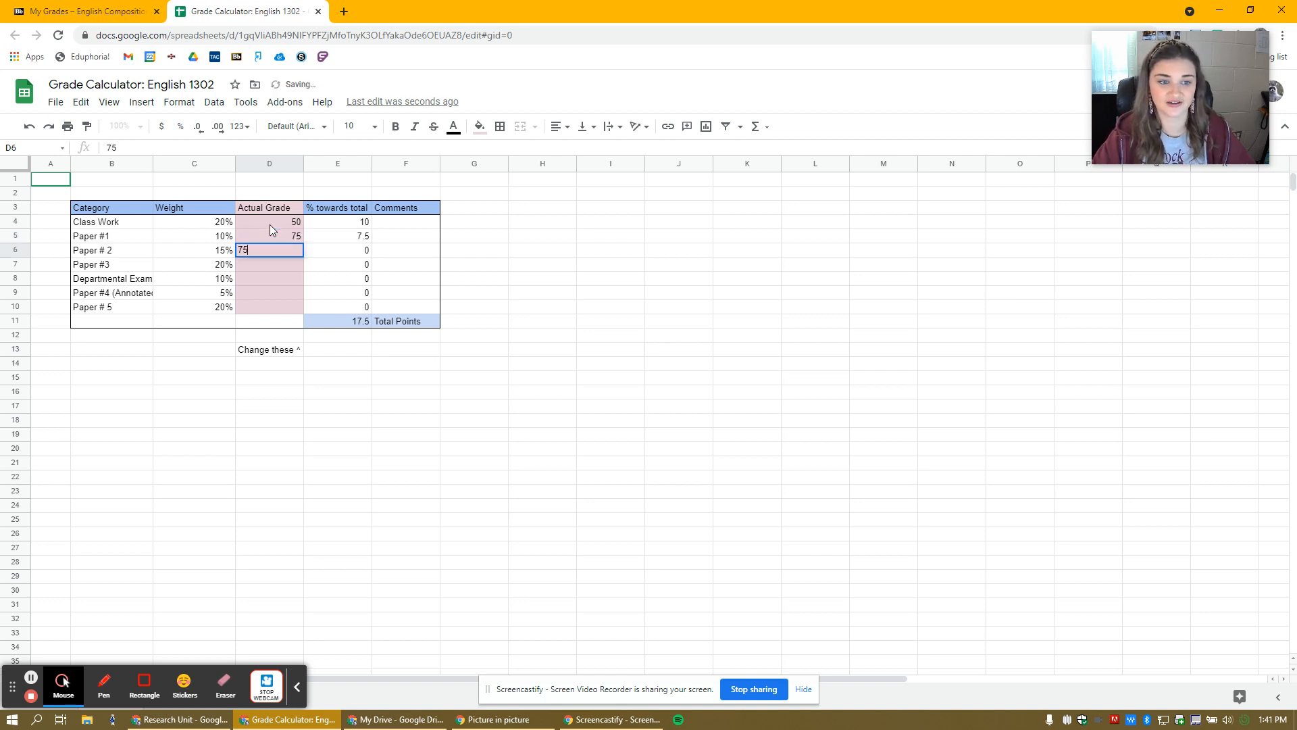
key("Return")
Enter actual grades of 85 for Paper #3, 100 for the Departmental Exam, 75 for Paper #4 and 95 for Paper #5.
type("85")
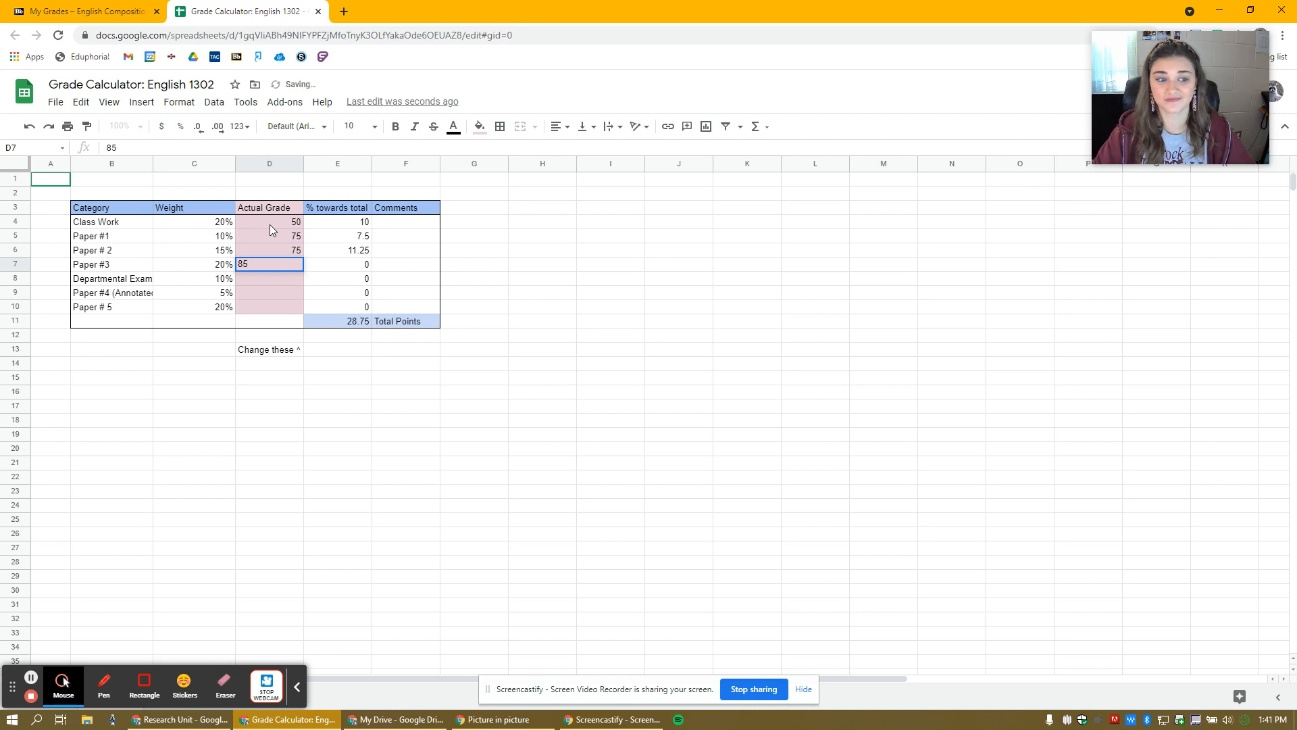
key("Return")
type("100")
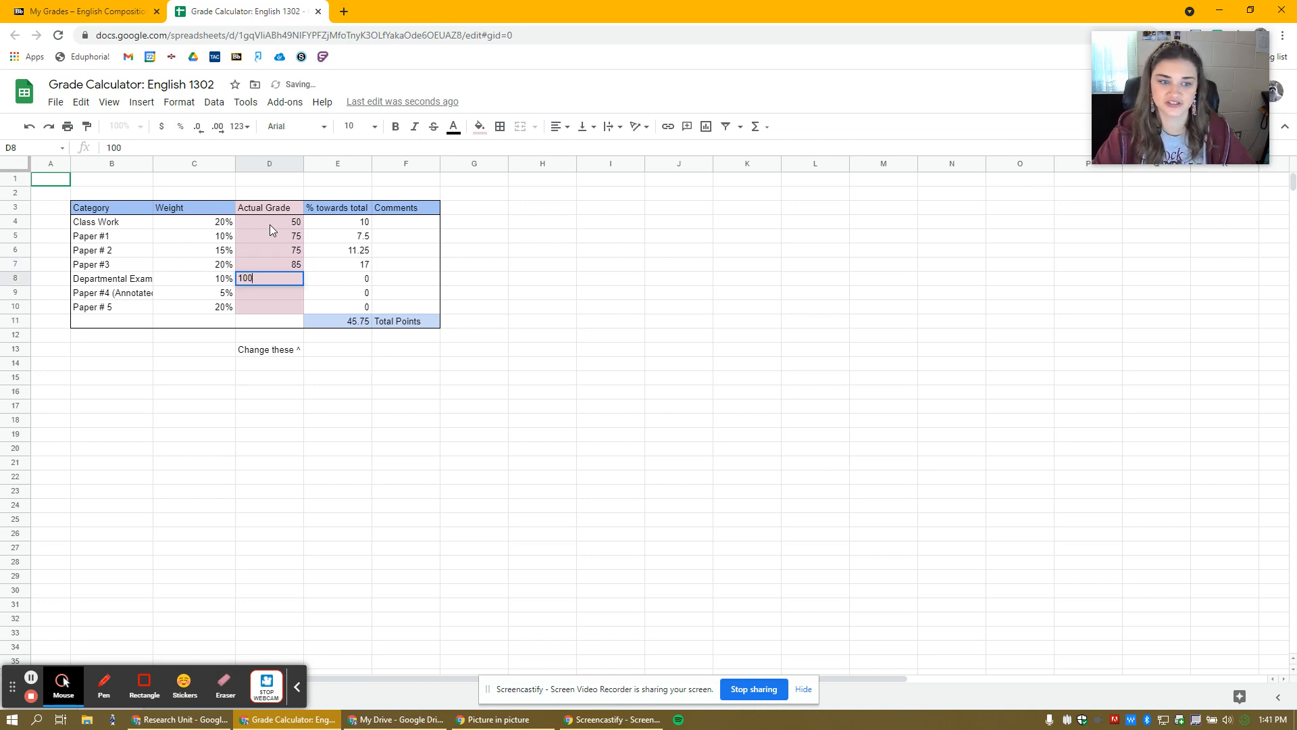
key("Return")
type("75")
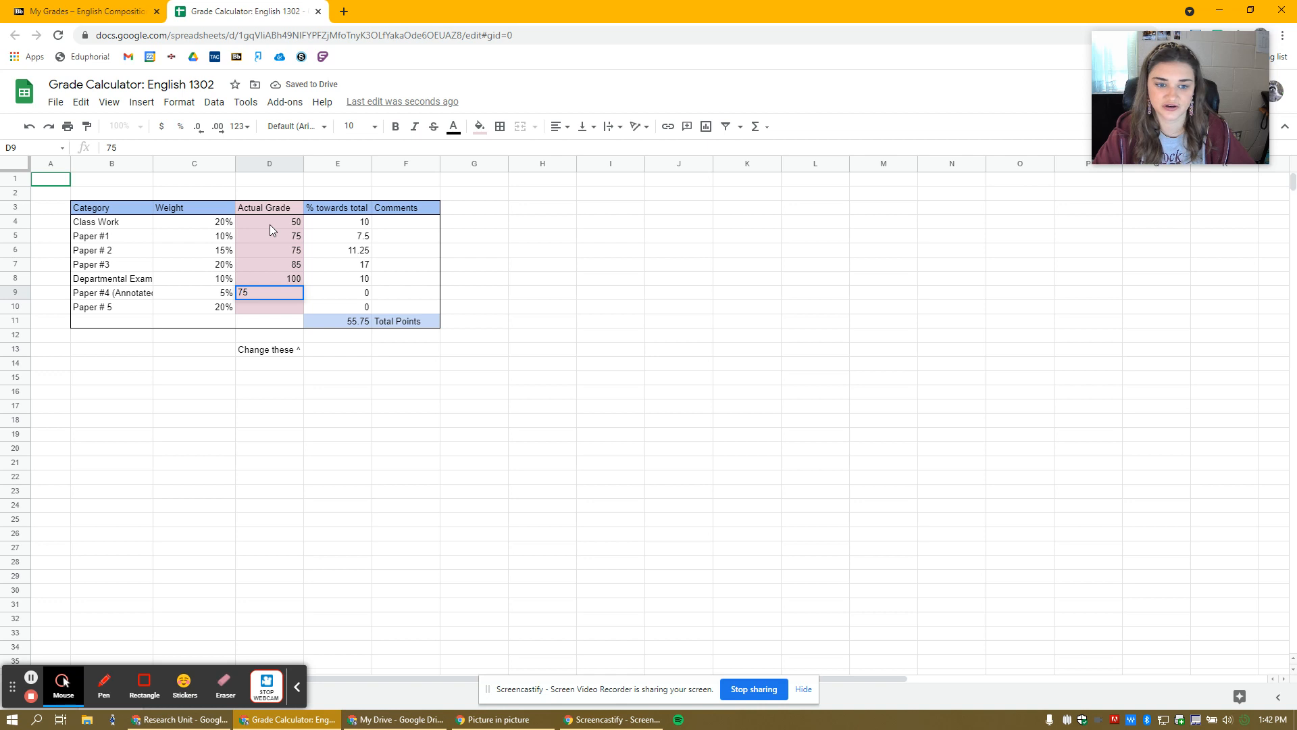
key("Return")
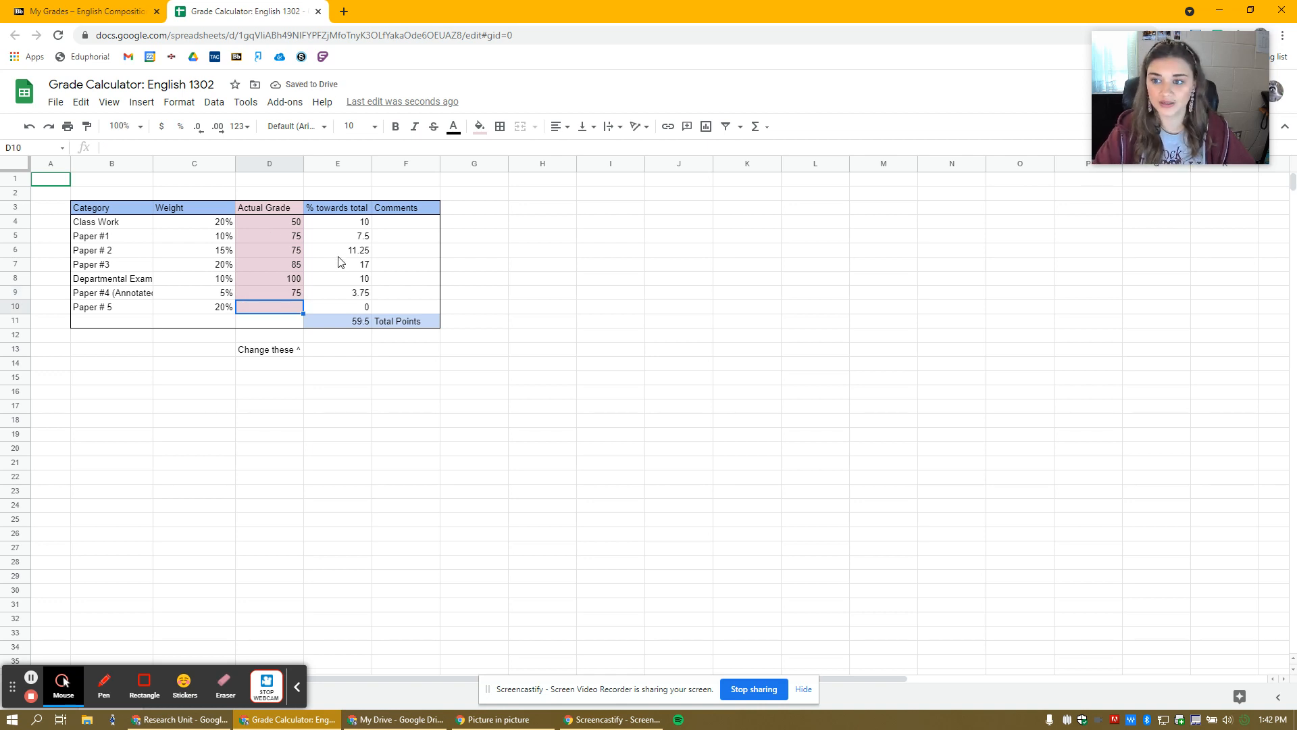
type("95")
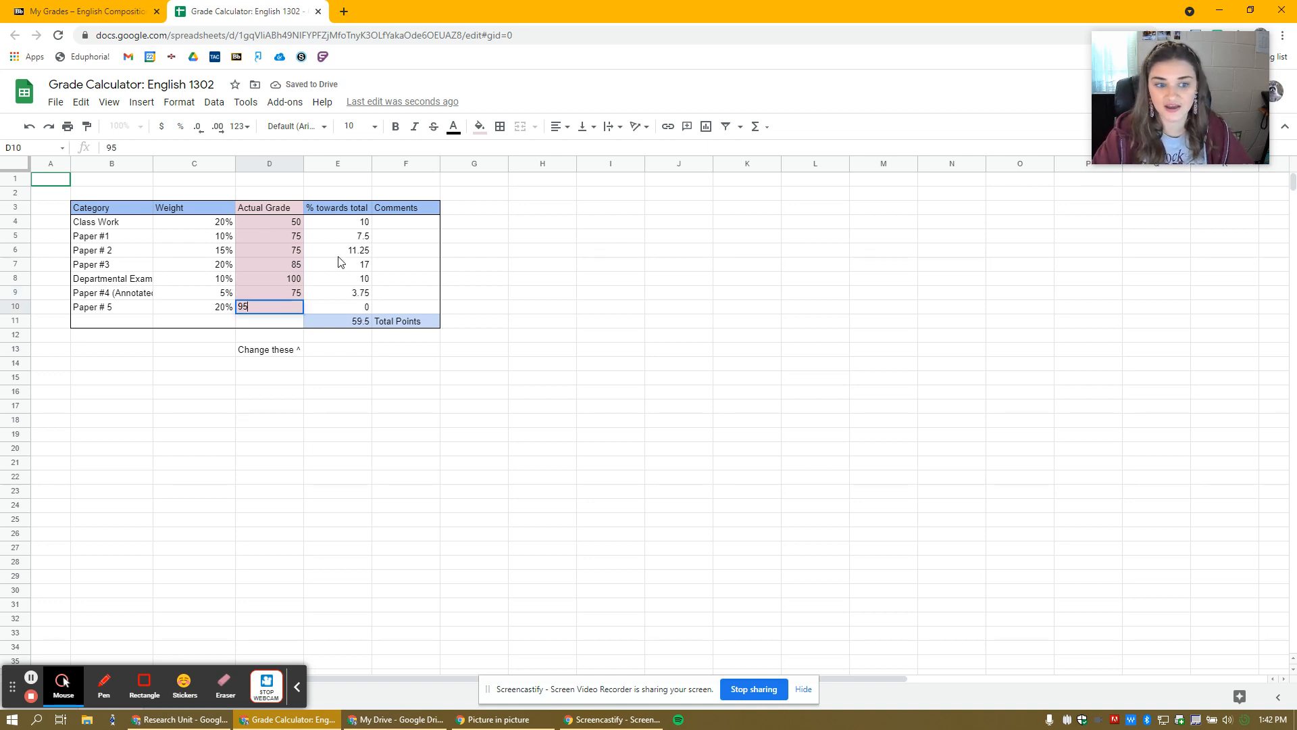
key("Return")
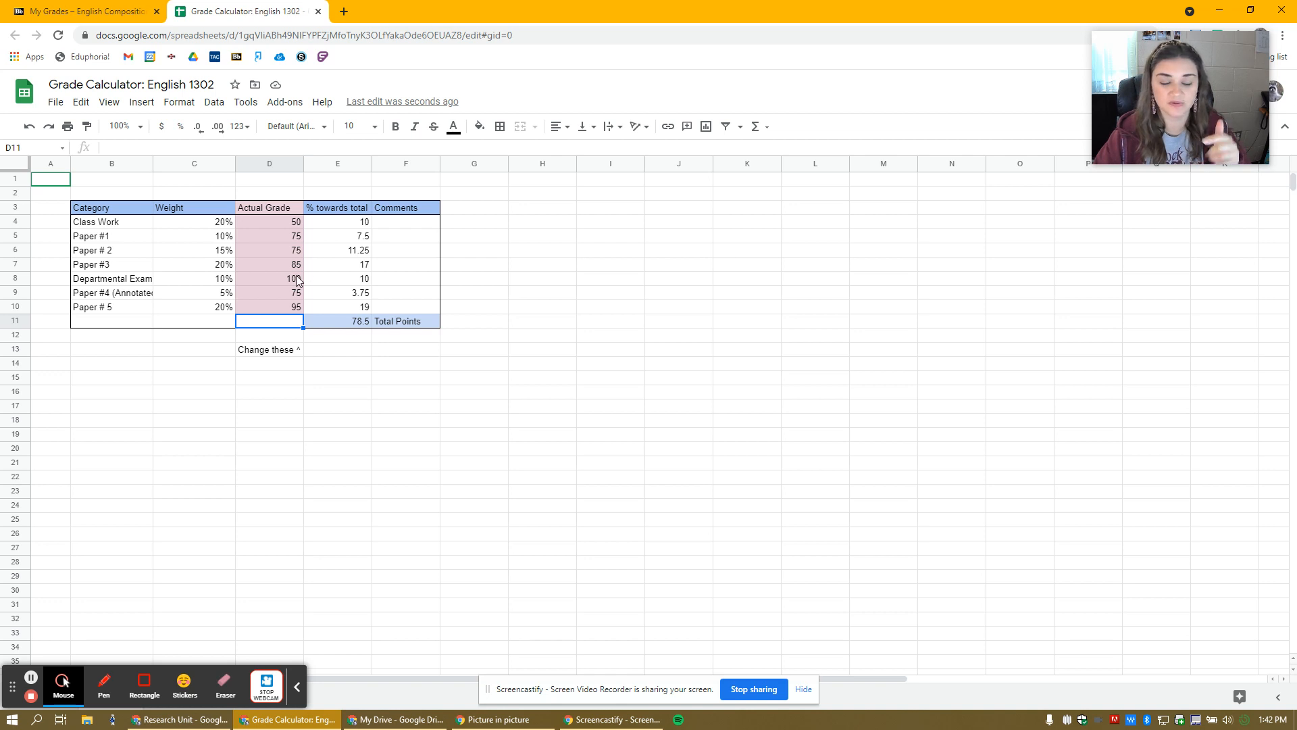
Replace the actual grades for Paper #1 and Paper #2 with 95 each.
left_click(288, 235)
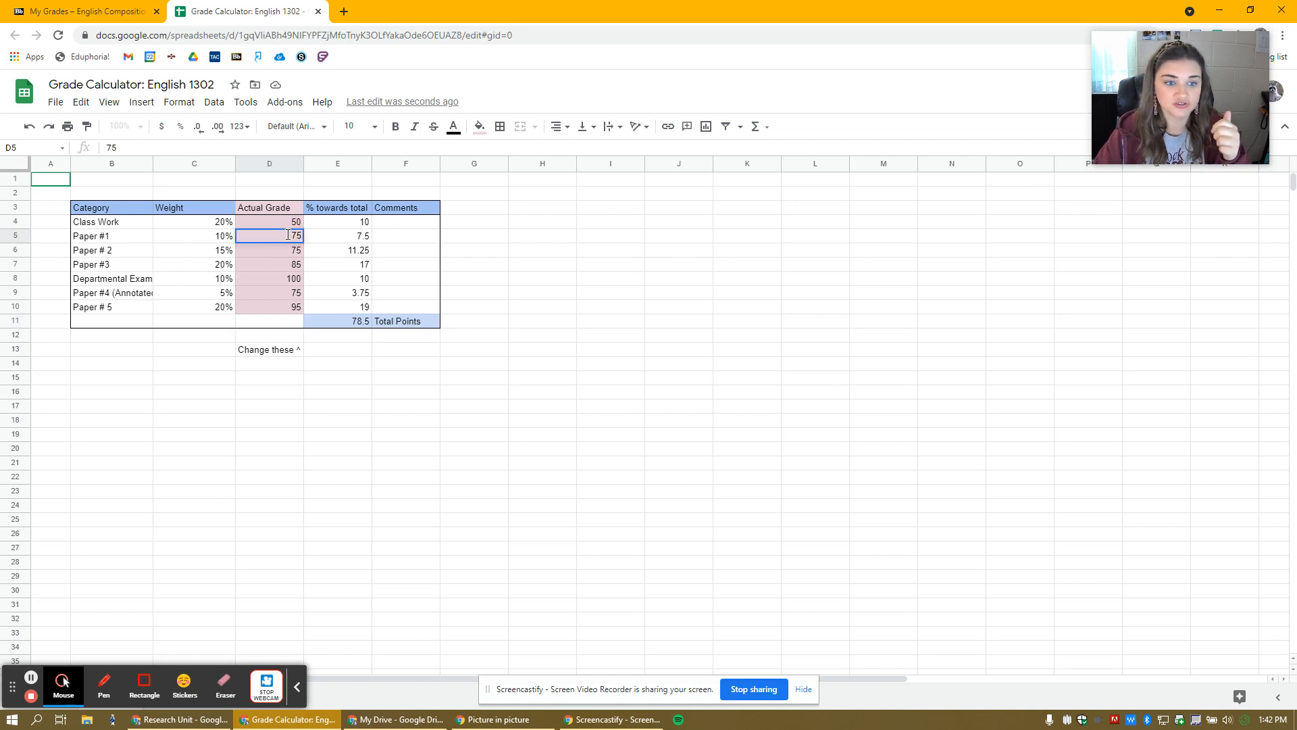
double_click(288, 235)
type("95")
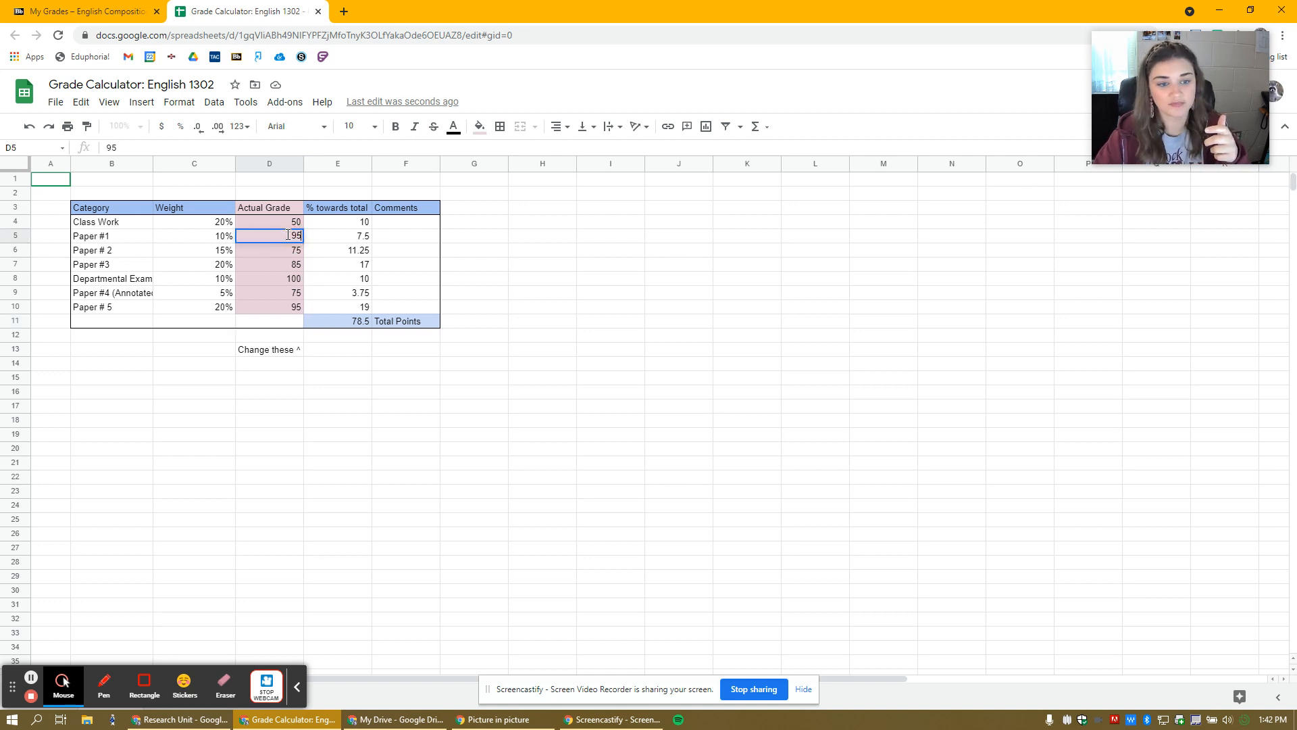
key("Return")
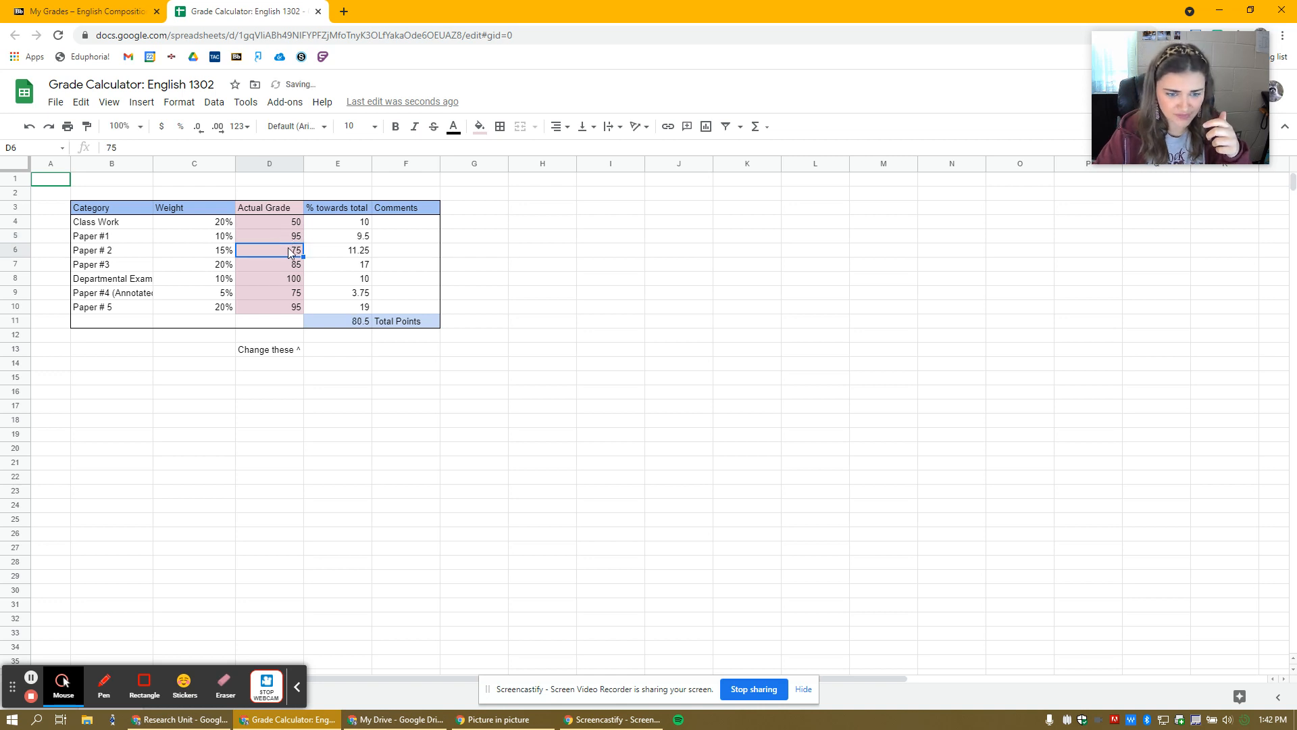
double_click(290, 250)
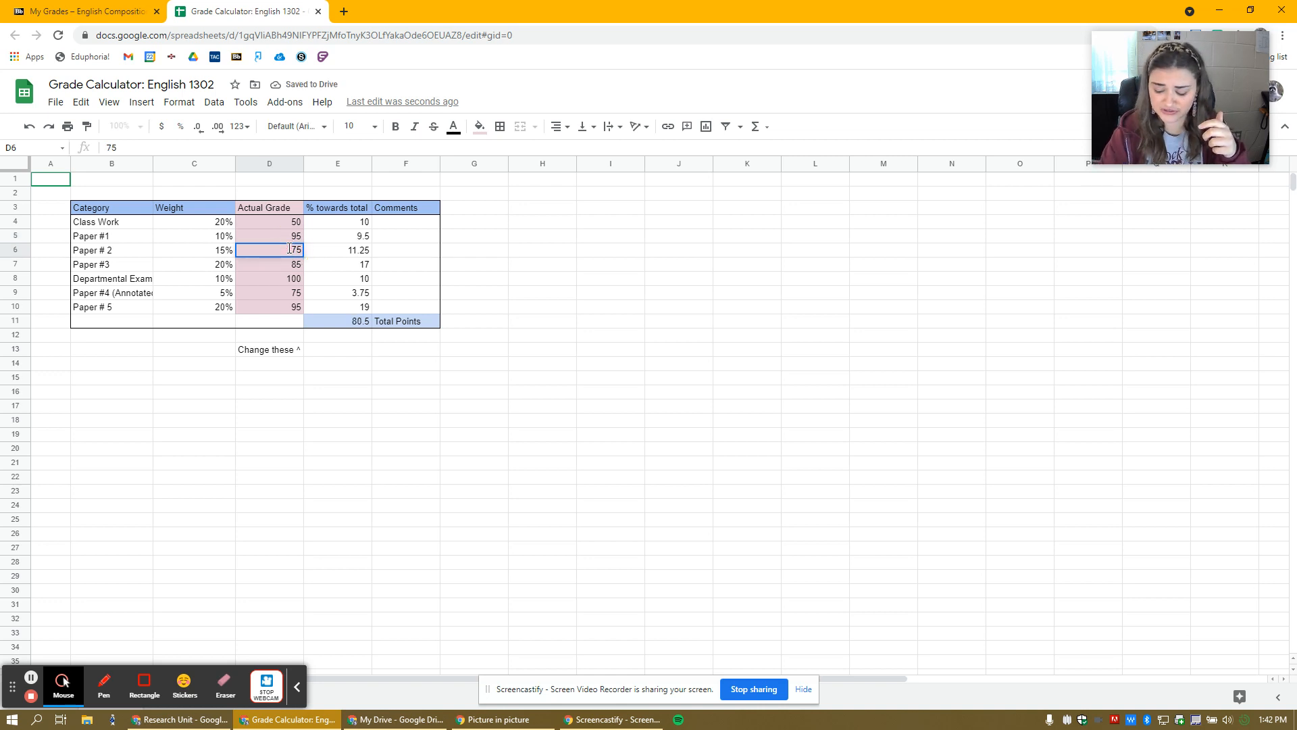
type("95")
key("Return")
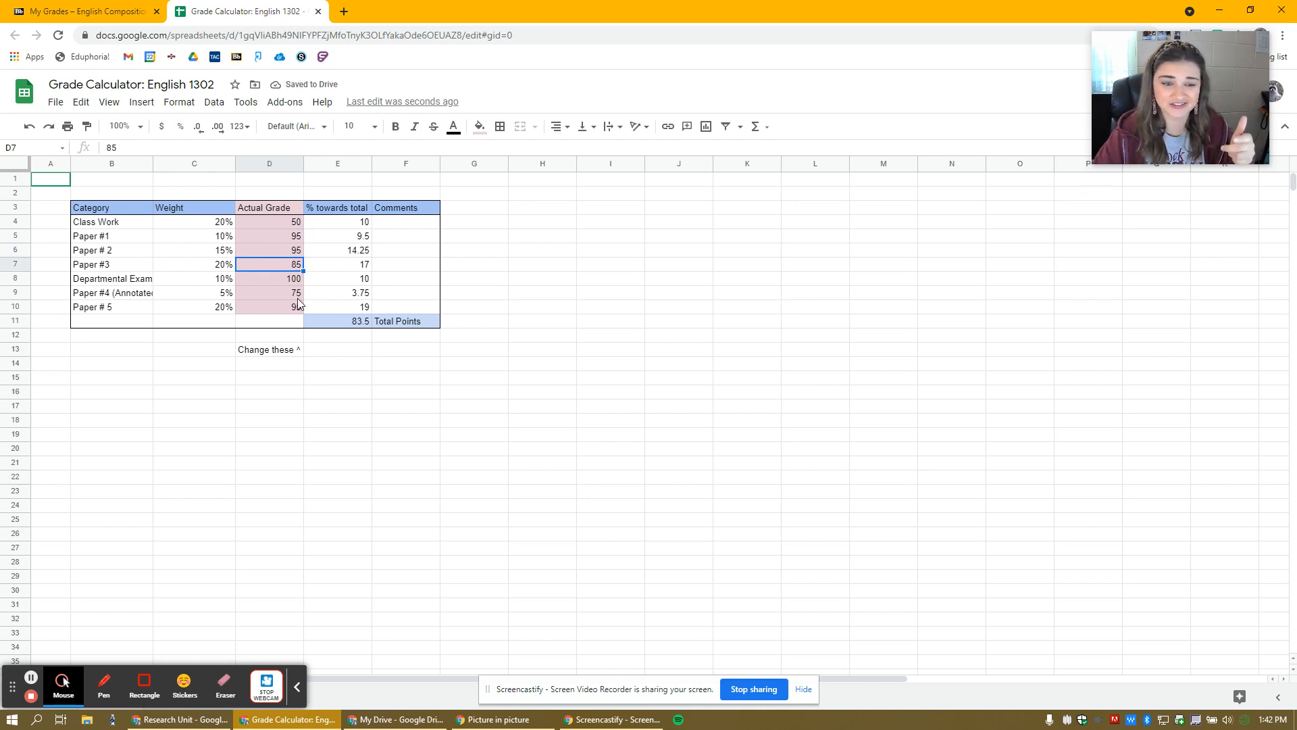
Replace the actual grade for Paper #4 with 95.
double_click(297, 293)
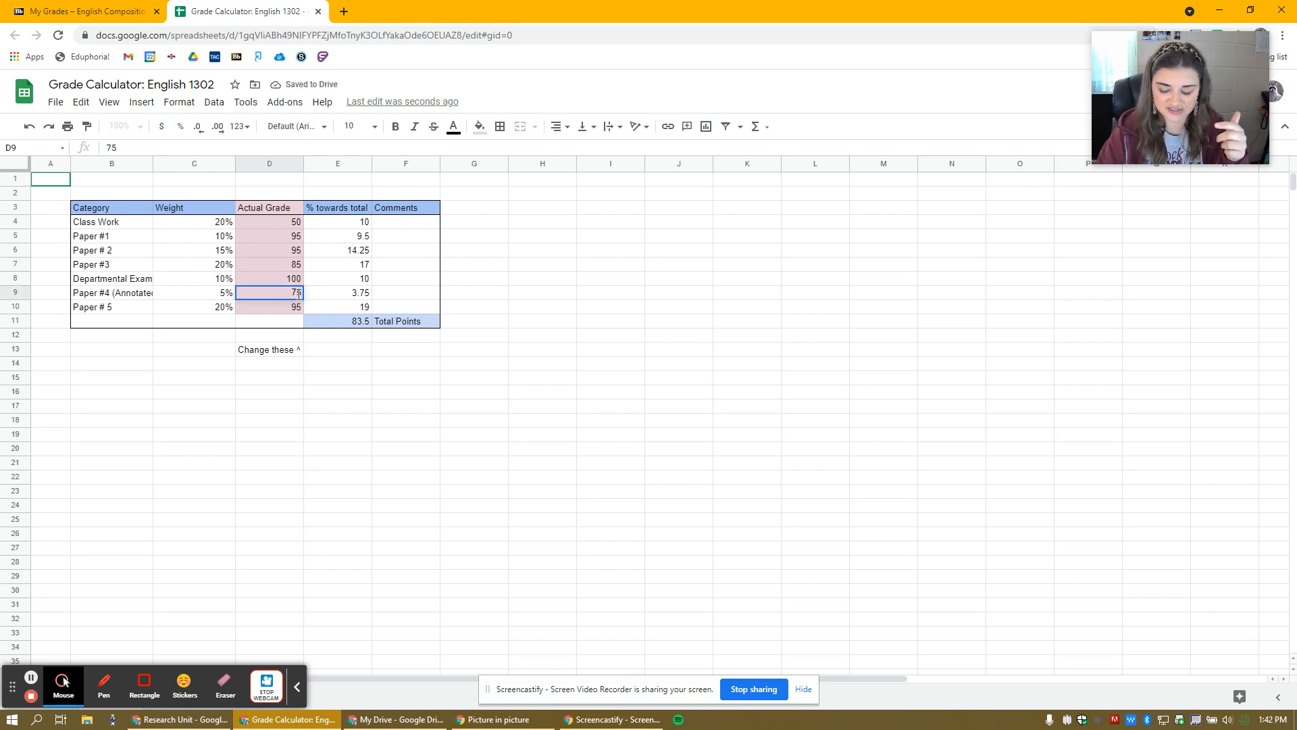
key("BackSpace")
key("BackSpace")
type("95")
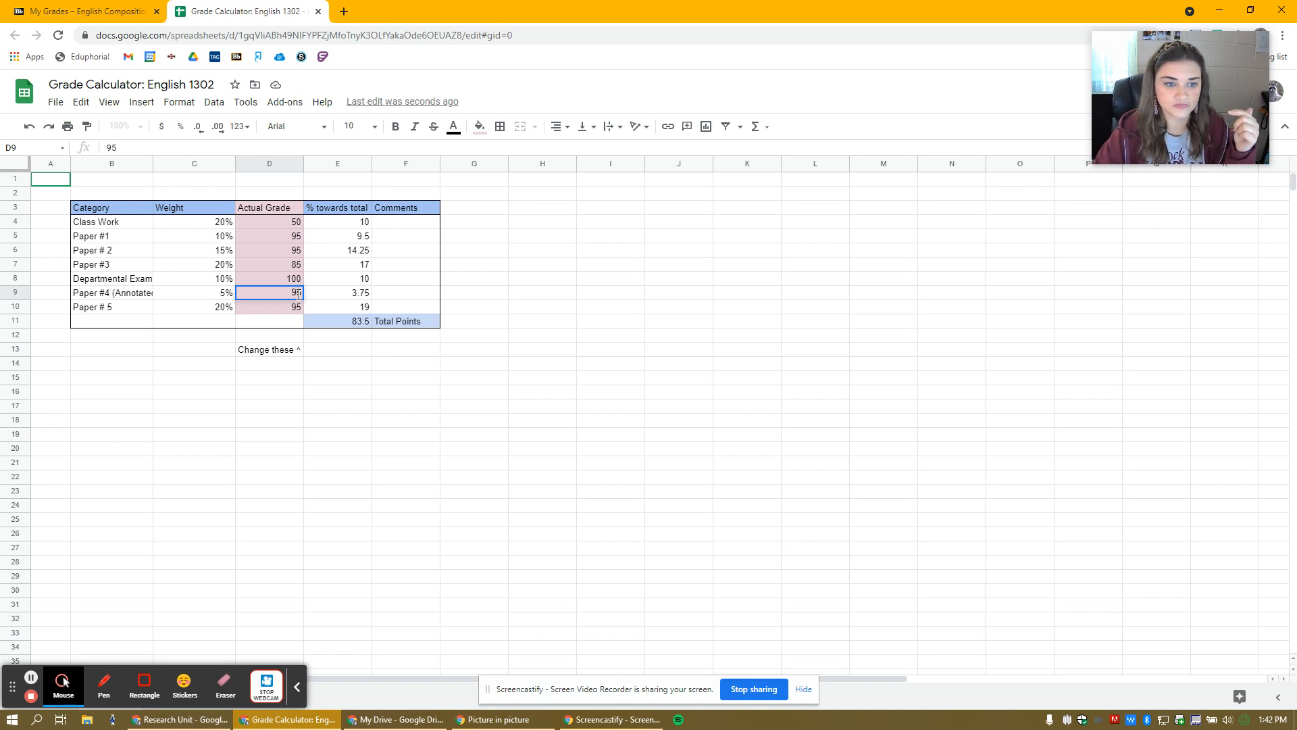
key("Return")
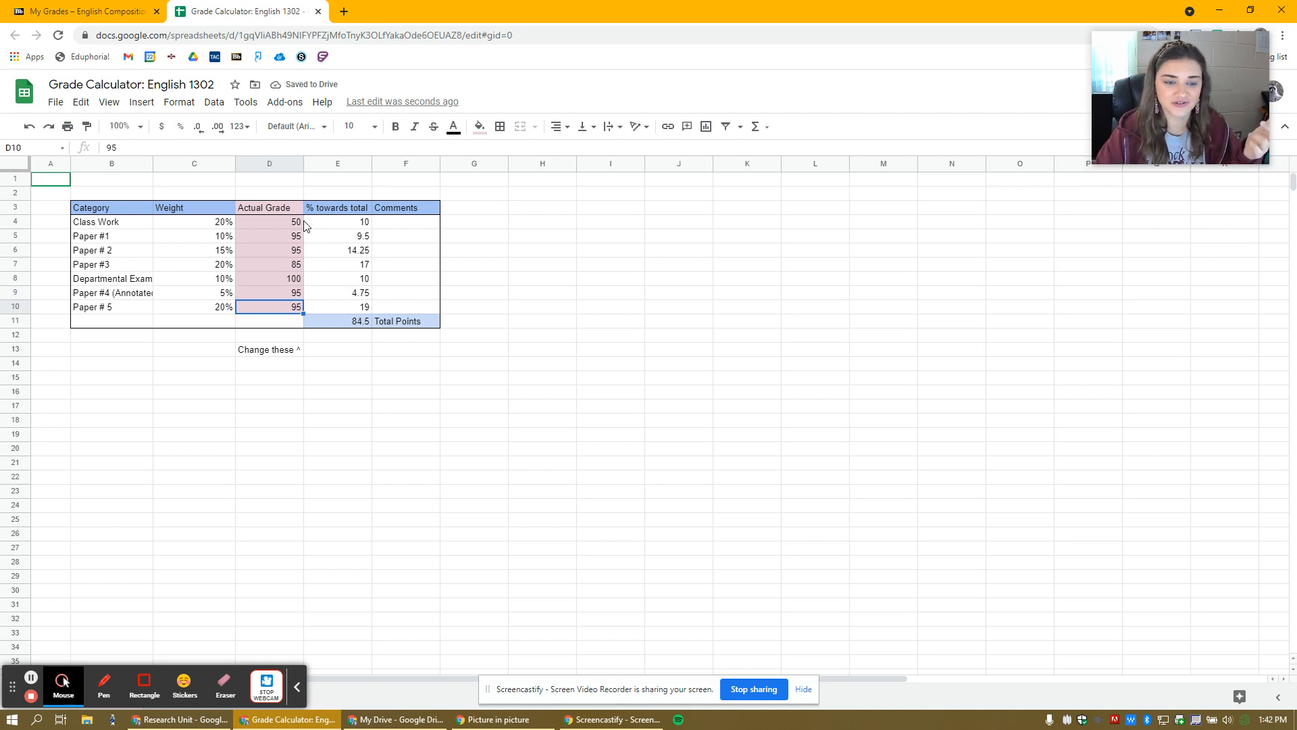
left_click(395, 357)
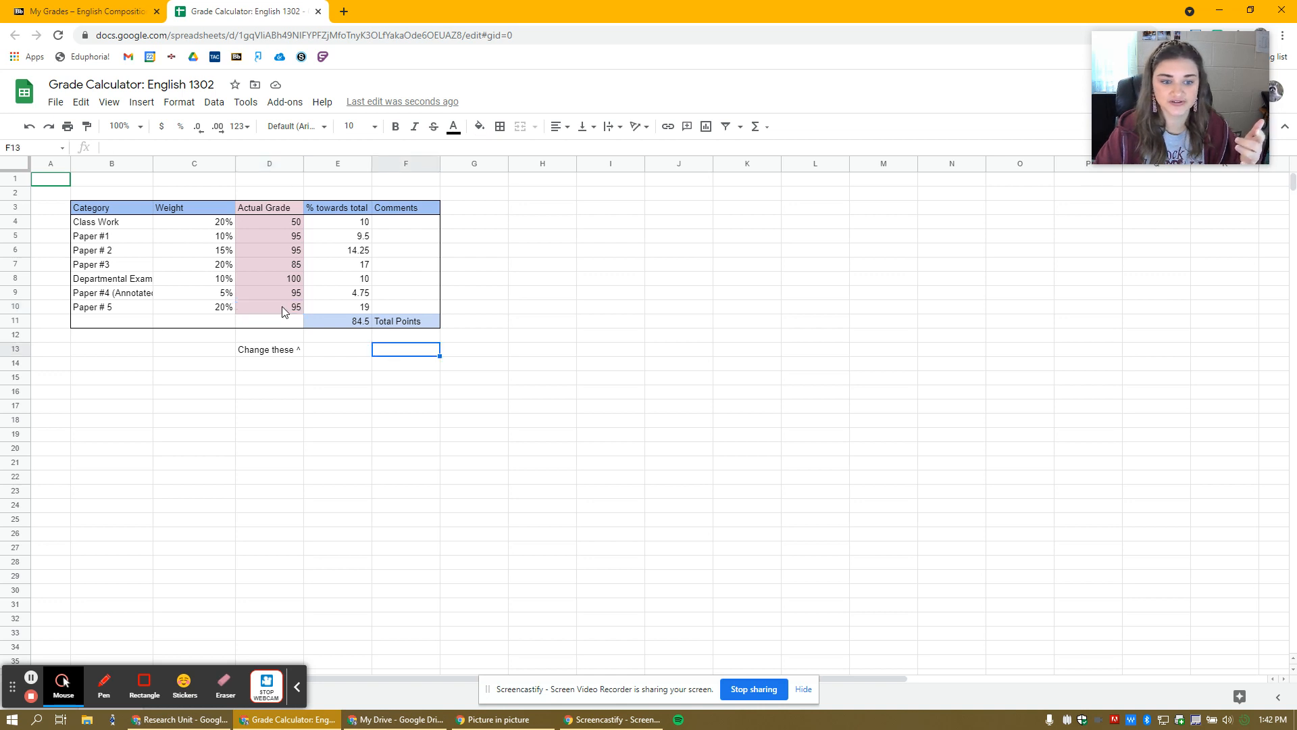
Change the actual grade for Paper #5 to 75.
double_click(299, 308)
type("75")
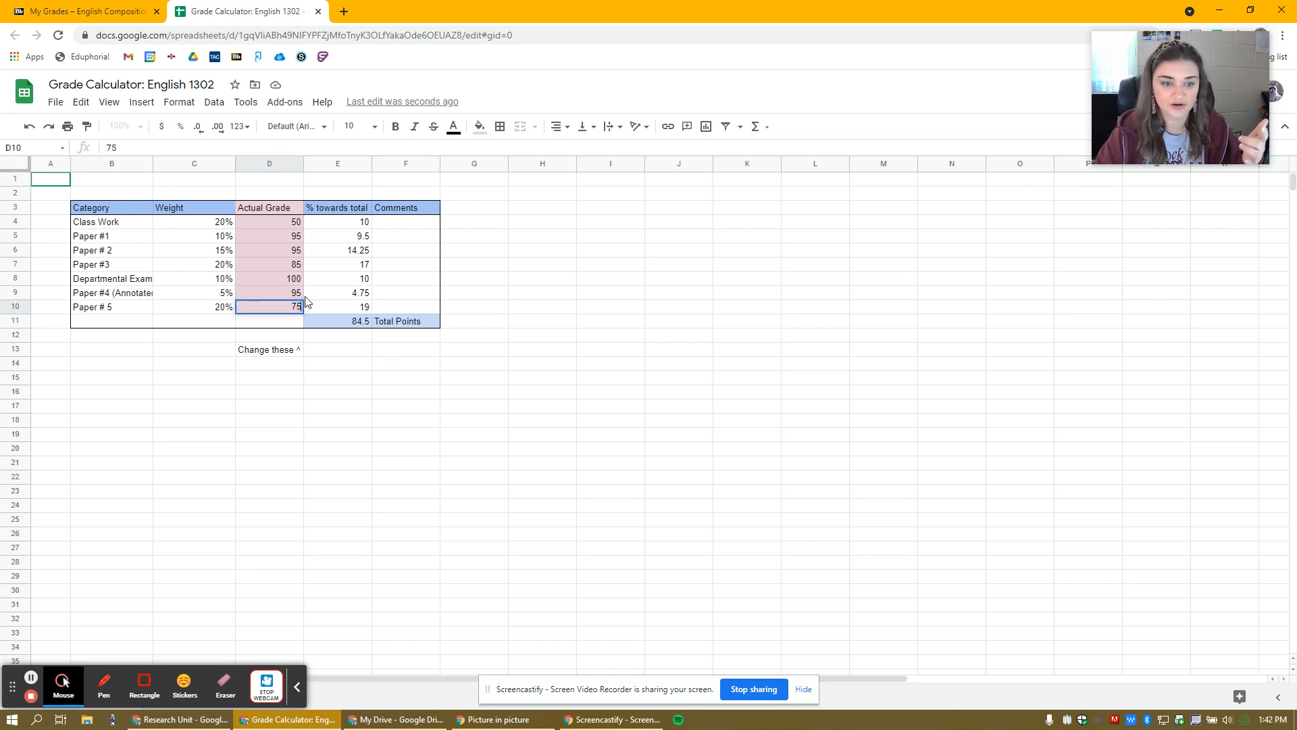
key("Return")
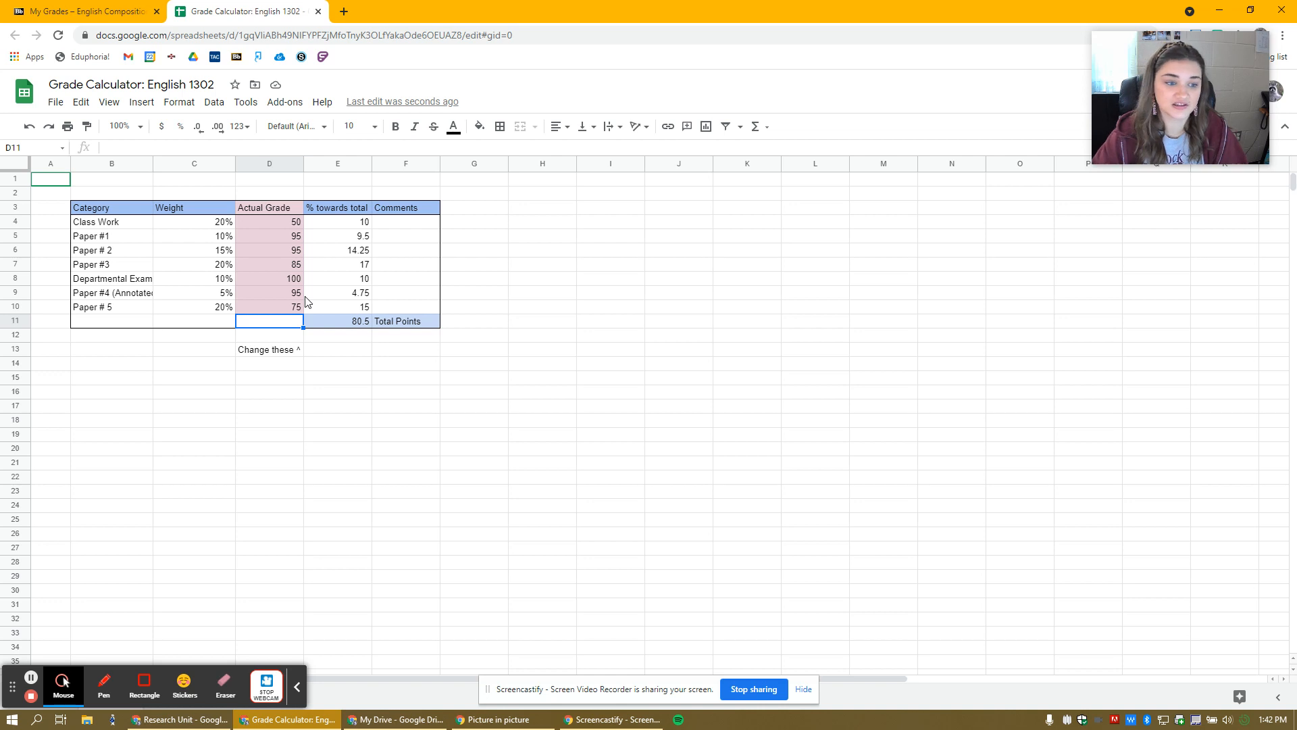
left_click(296, 224)
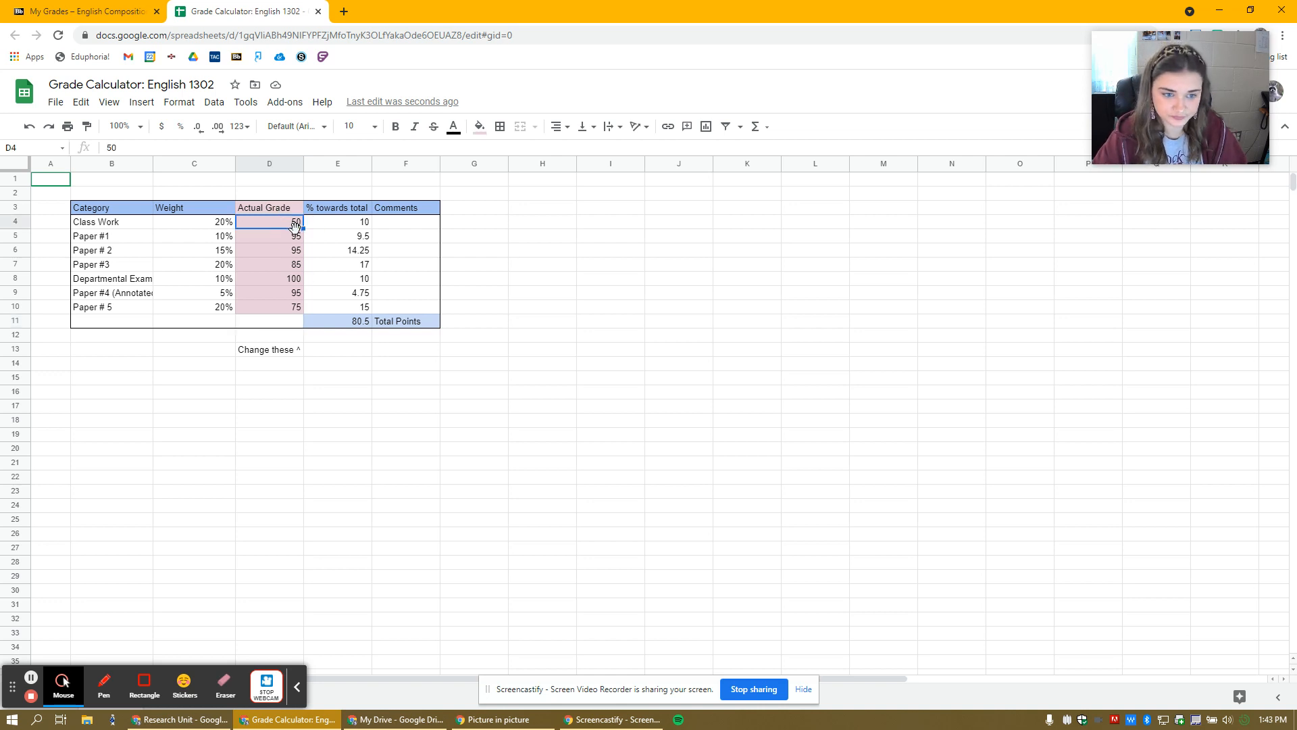
left_click(296, 237)
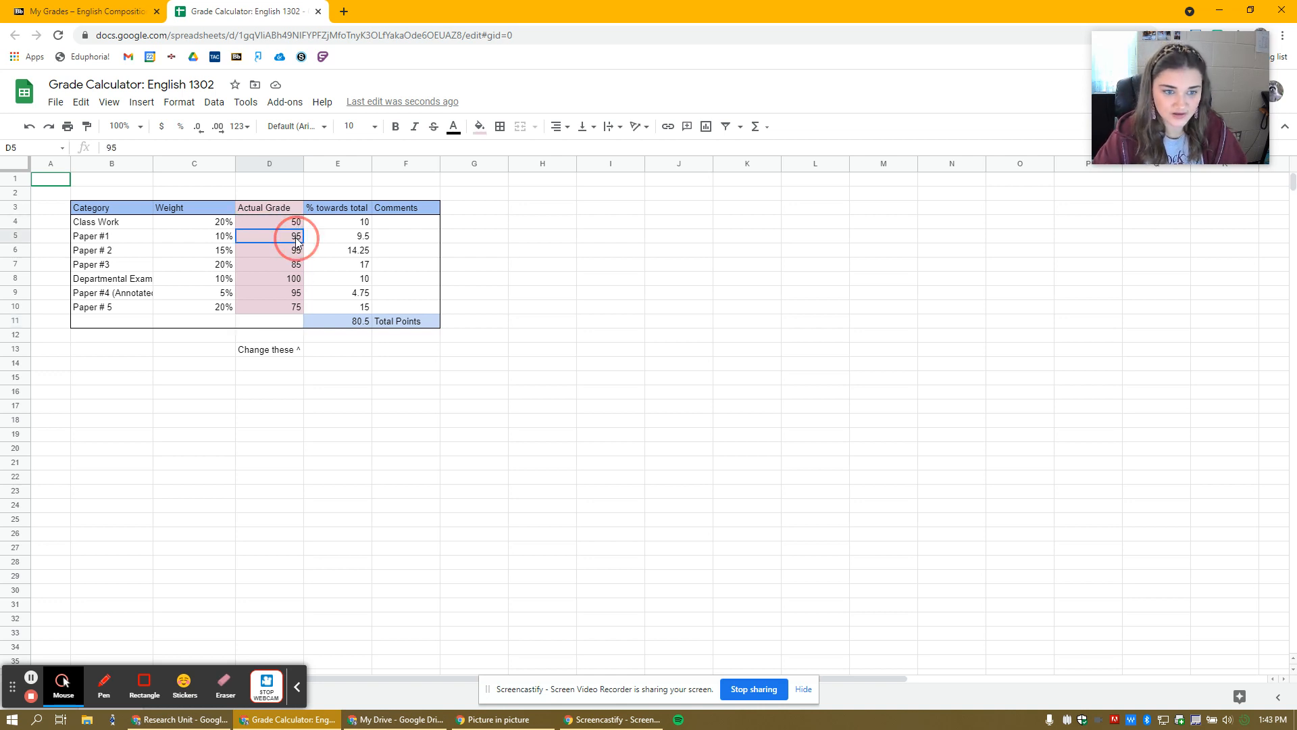
left_click(273, 307)
double_click(273, 307)
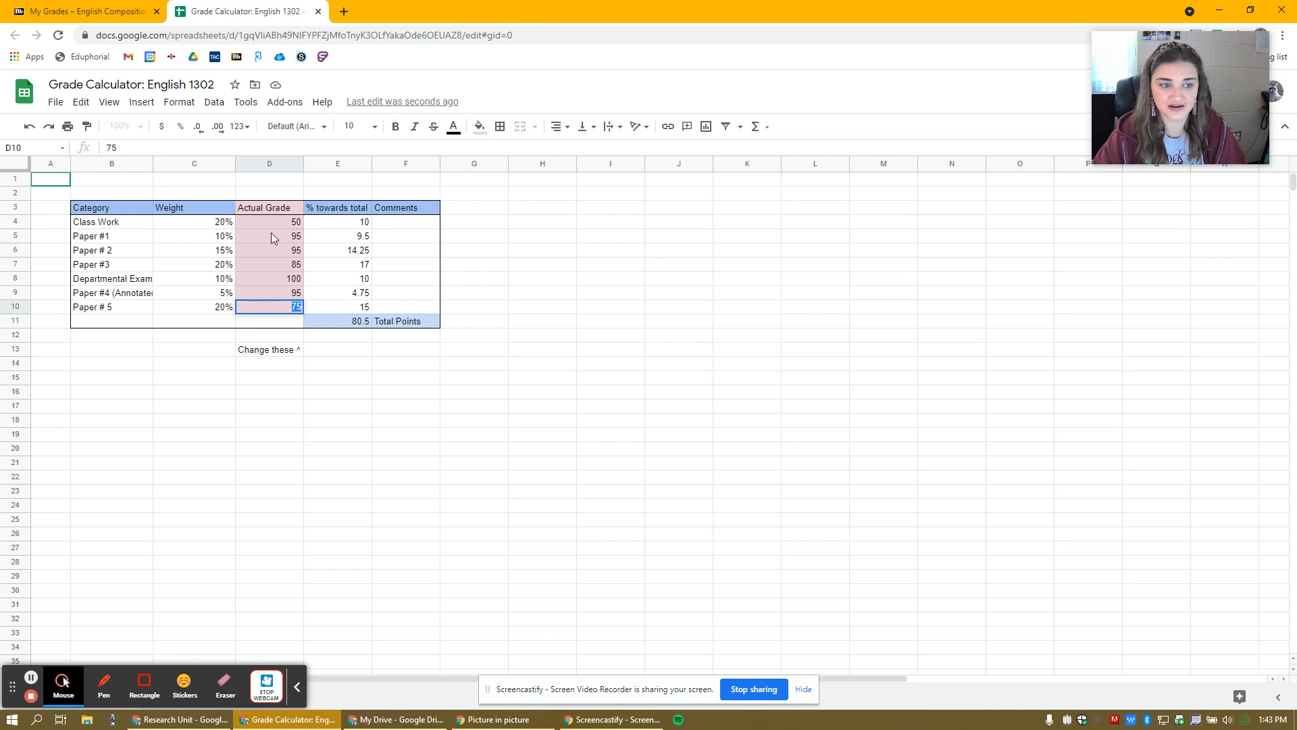
left_click(273, 238)
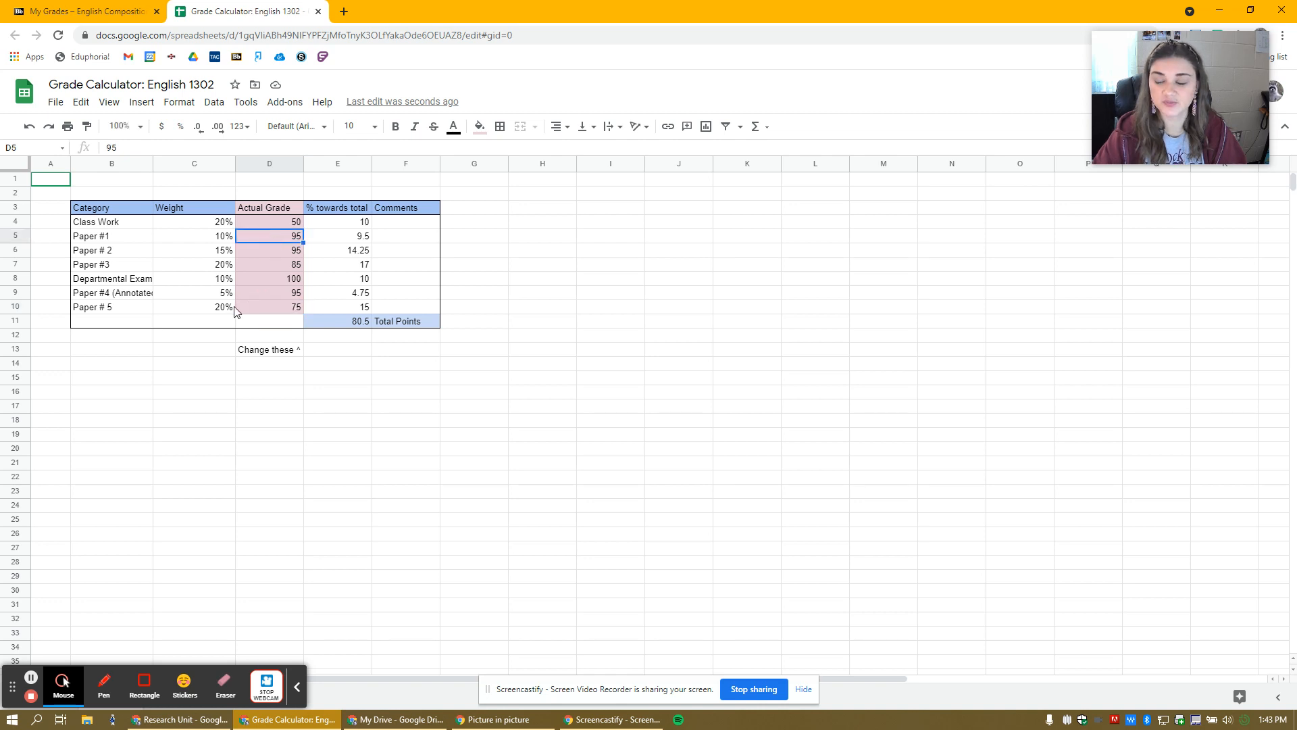